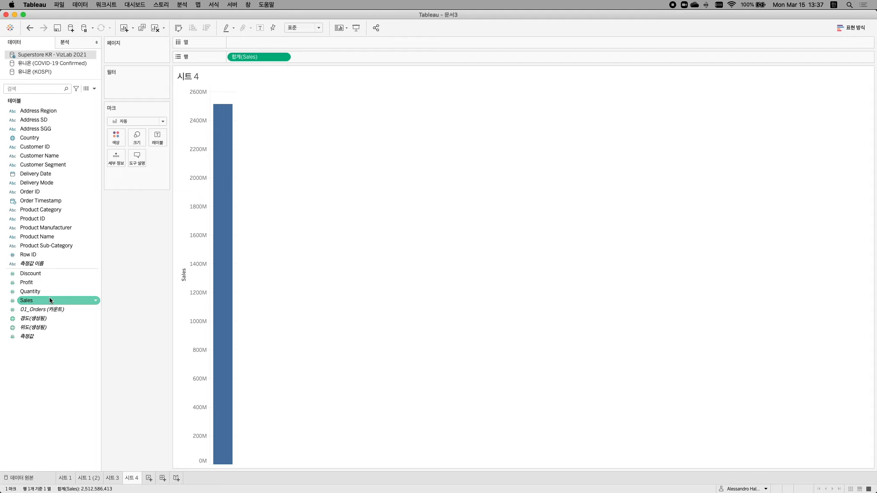
Add Order Timestamp to the columns as a continuous quarter (분기) to plot Sales as a quarterly trend
left_click(44, 201)
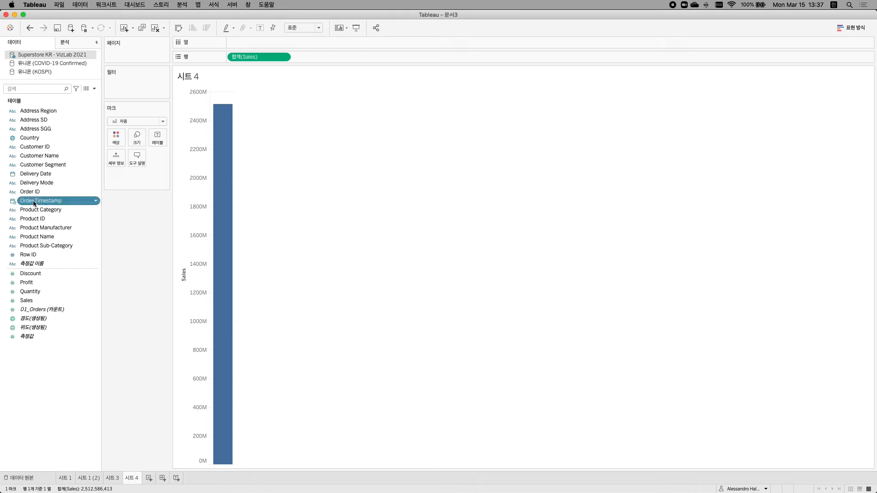
left_click_drag(34, 201, 255, 40)
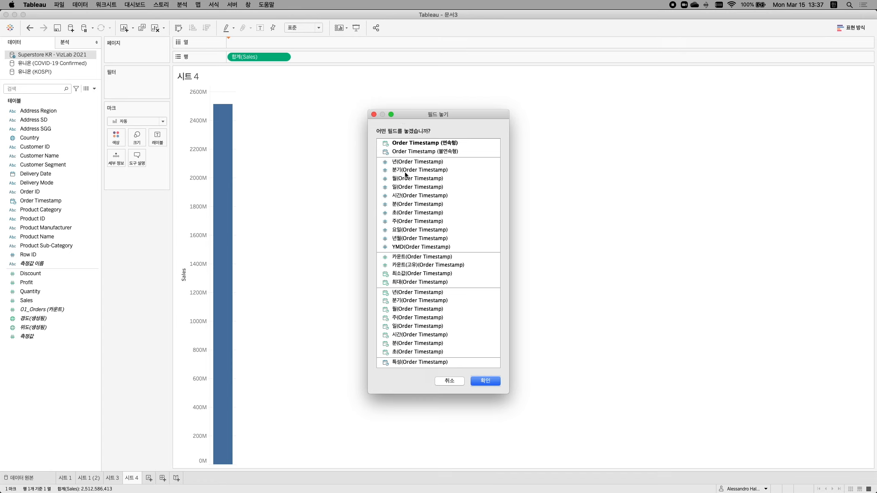
left_click(409, 301)
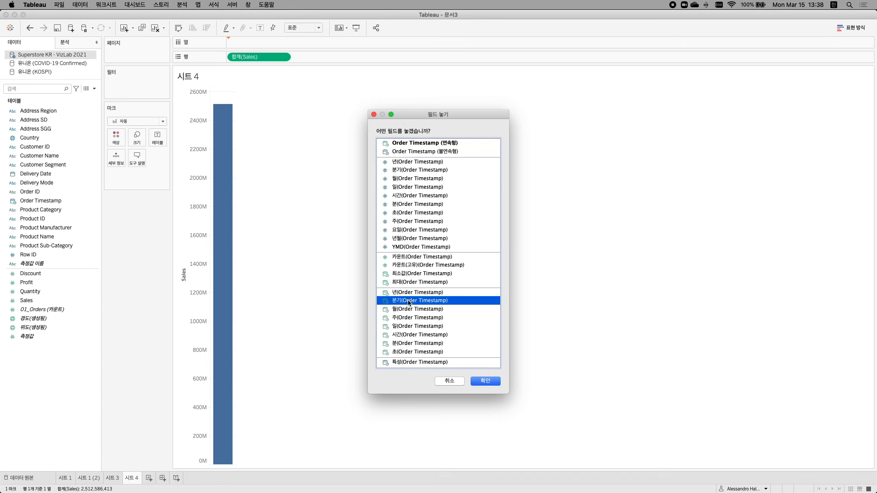
left_click(477, 383)
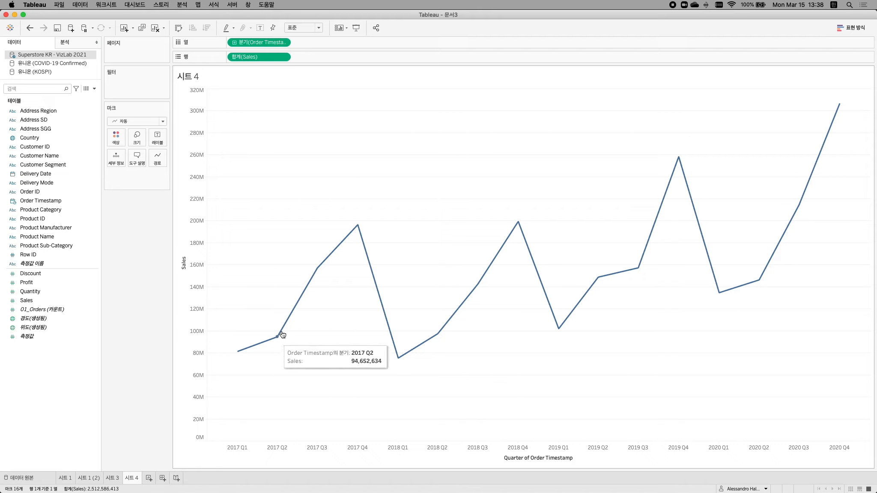
mouse_move(317, 270)
mouse_move(355, 233)
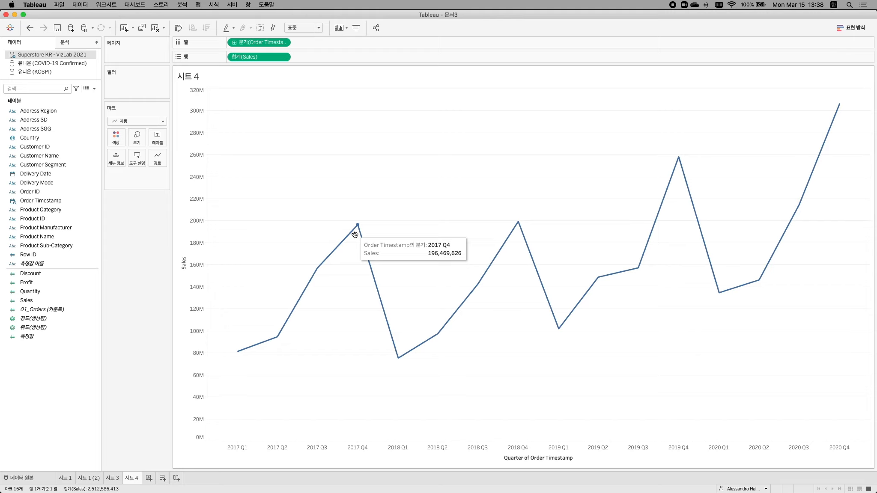
Change the mark type of 시트 4 to area (영역), comparing it once with the line version
left_click(133, 121)
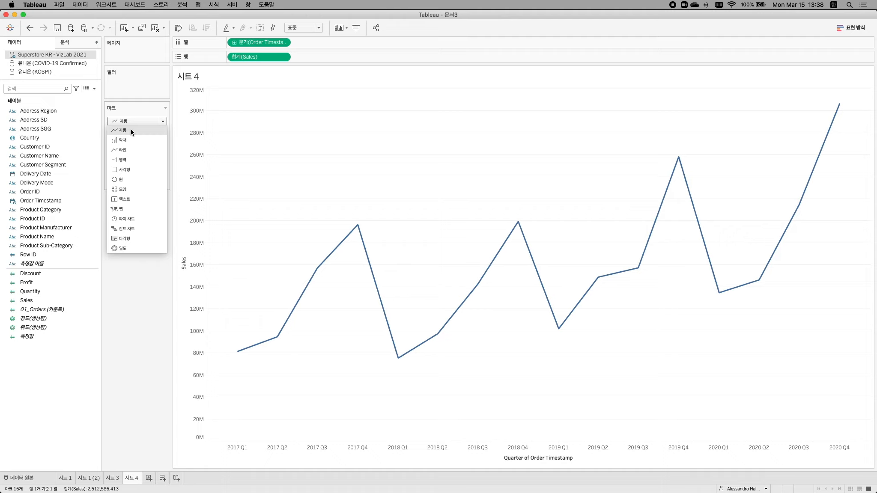
left_click(124, 159)
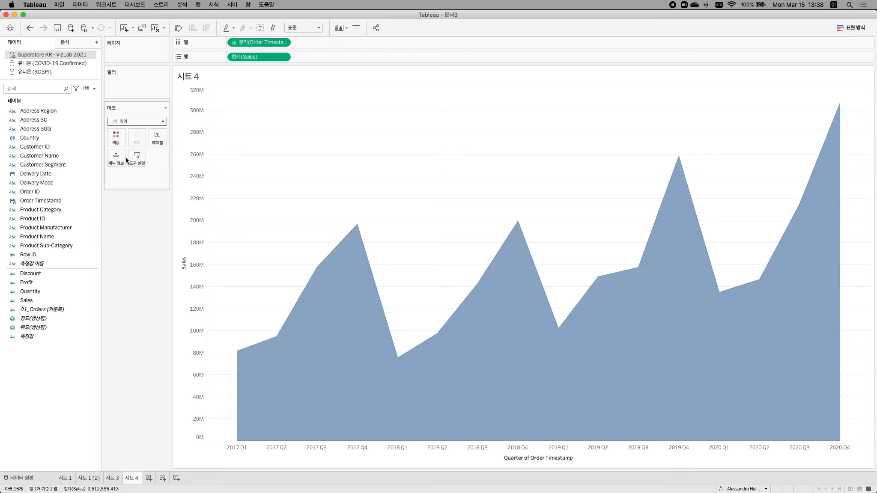
left_click(33, 28)
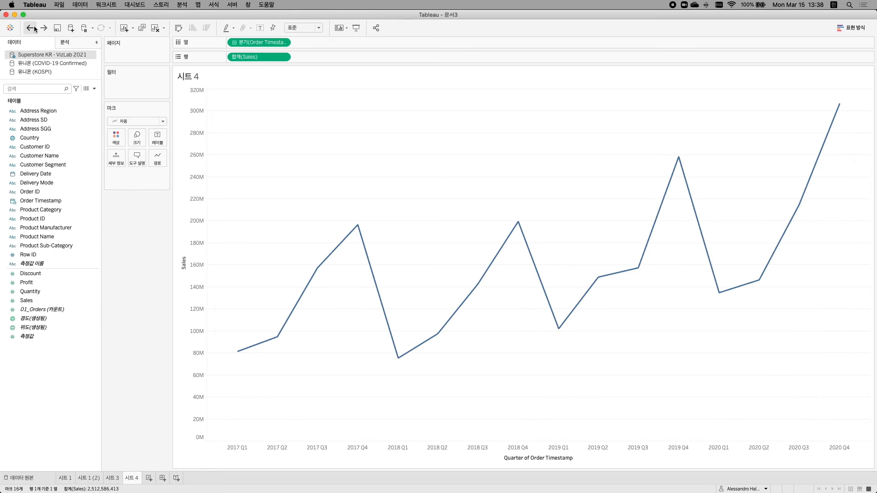
left_click(44, 28)
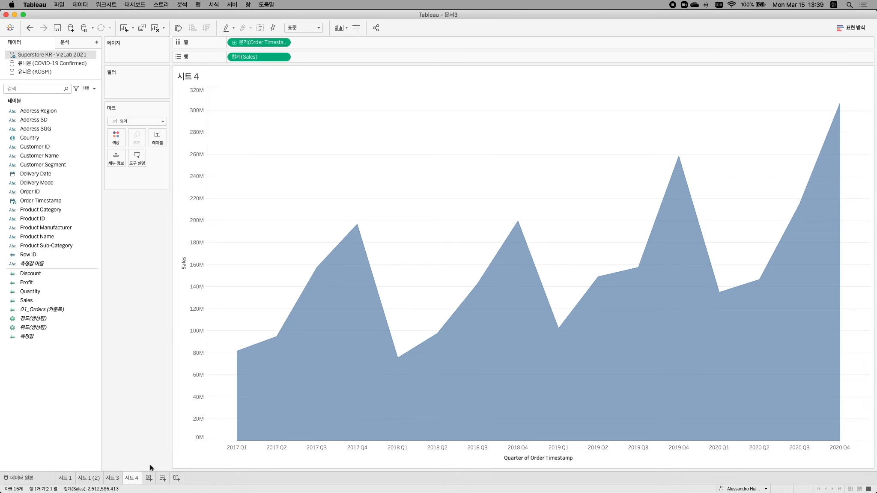
Duplicate 시트 4 and set the copy's mark type to line (라인)
right_click(135, 478)
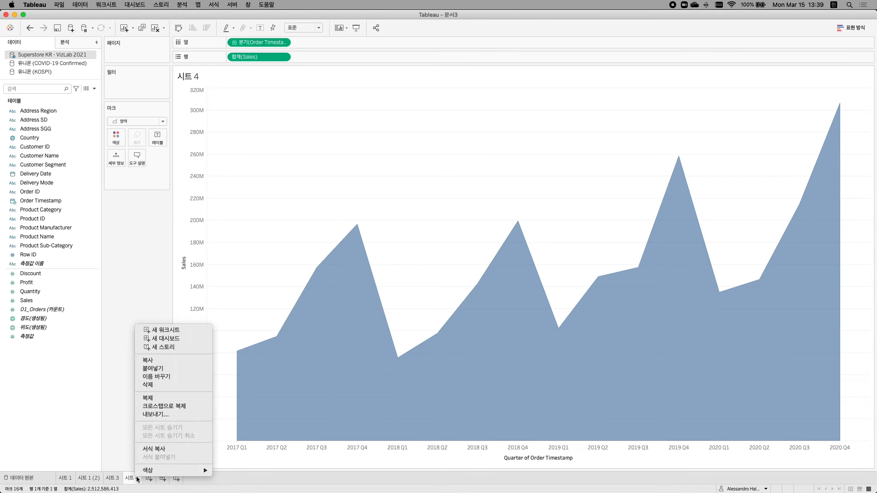
left_click(148, 398)
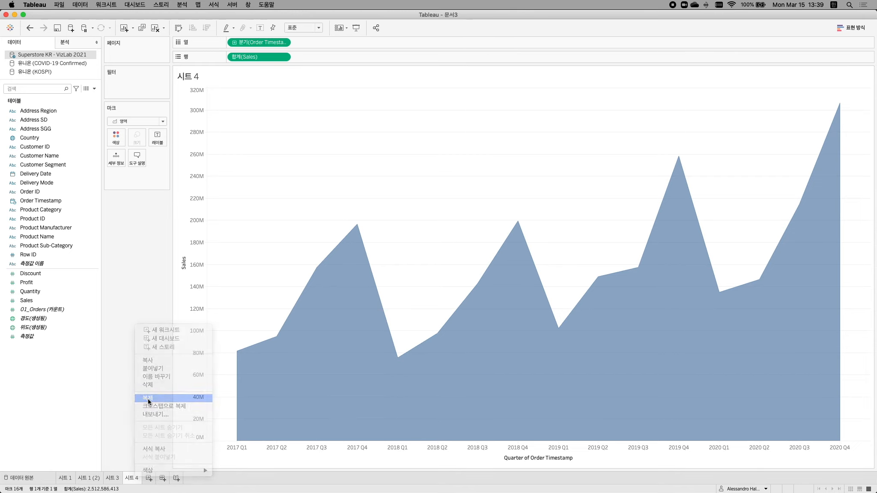
left_click(126, 122)
left_click(125, 150)
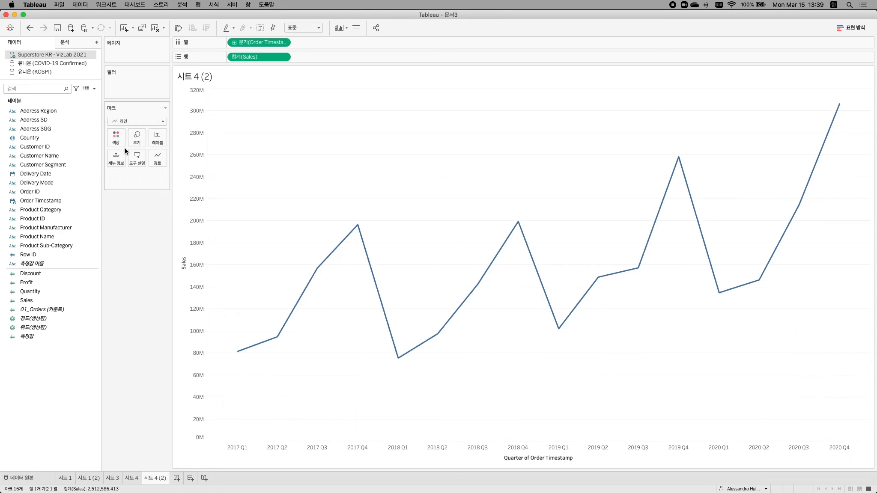
Split the quarterly Sales line by Product Category using color
mouse_move(249, 352)
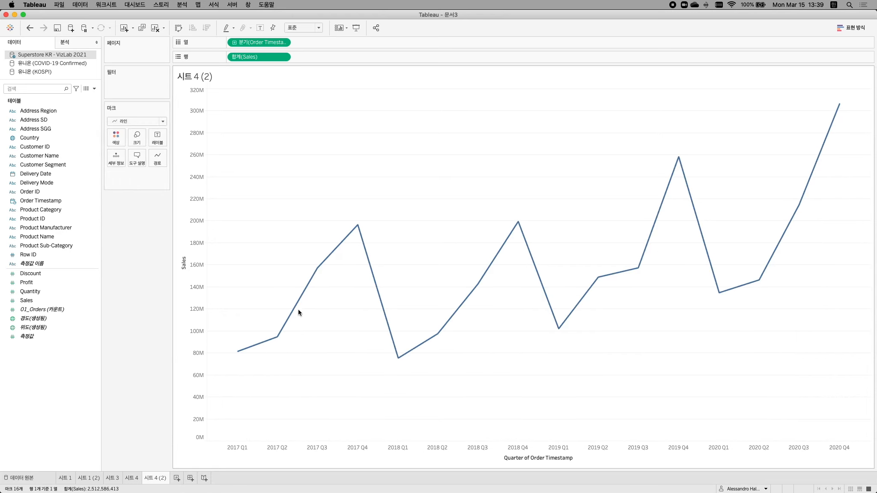
mouse_move(379, 278)
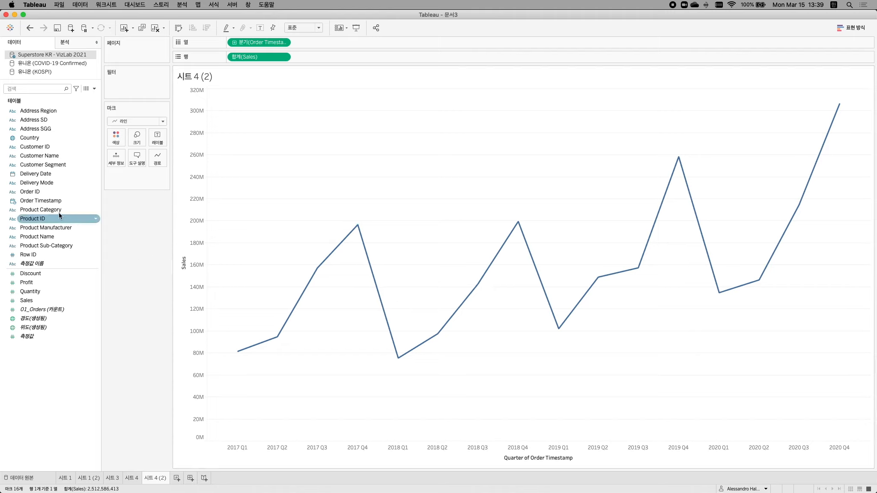
left_click_drag(33, 213, 119, 141)
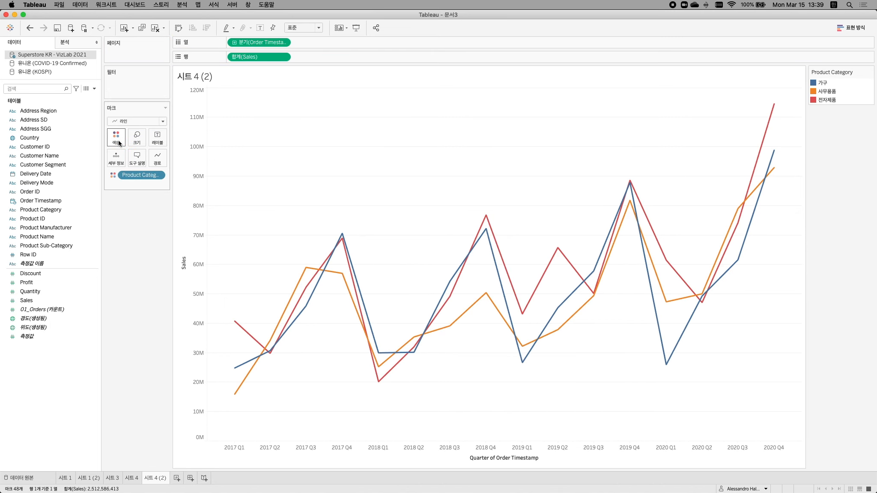
Highlight the 가구, 사무용품 and 전자제품 lines one at a time to examine their trends, and clear the highlighting
left_click(824, 84)
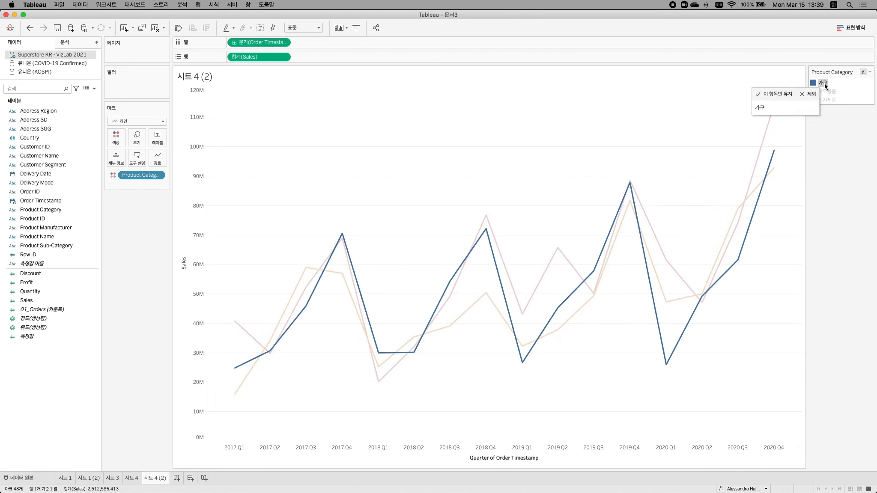
left_click(831, 100)
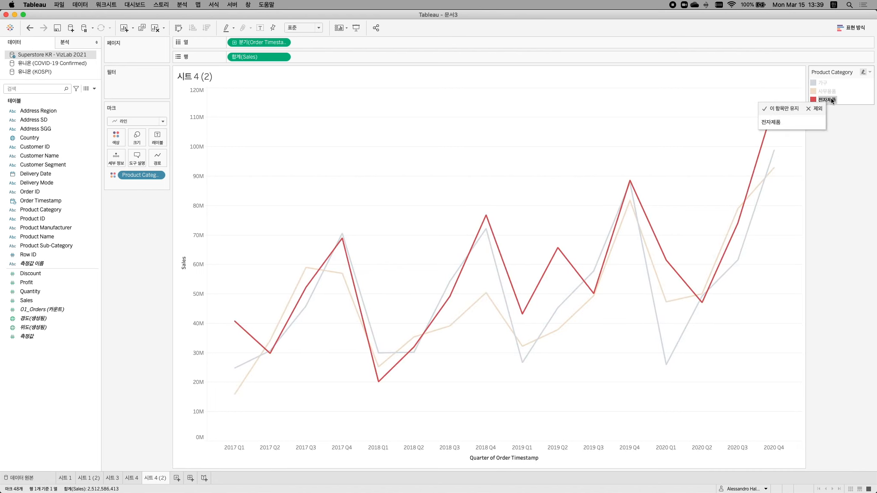
left_click(539, 180)
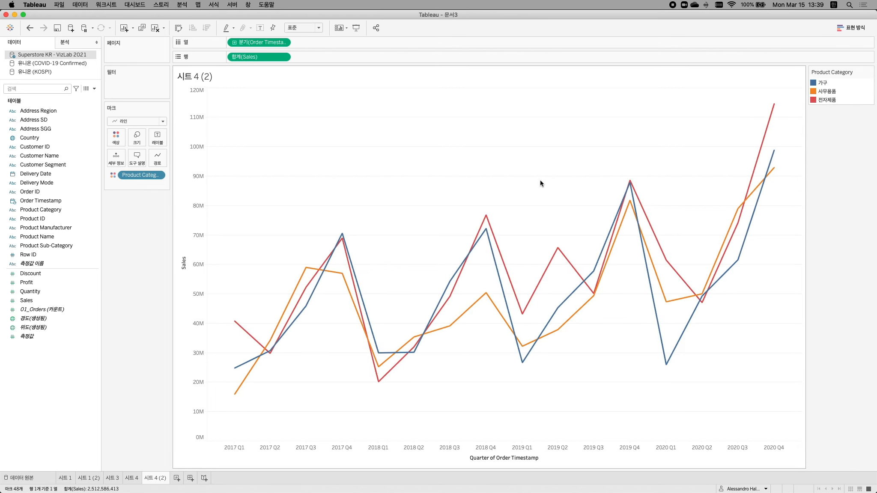
left_click(822, 84)
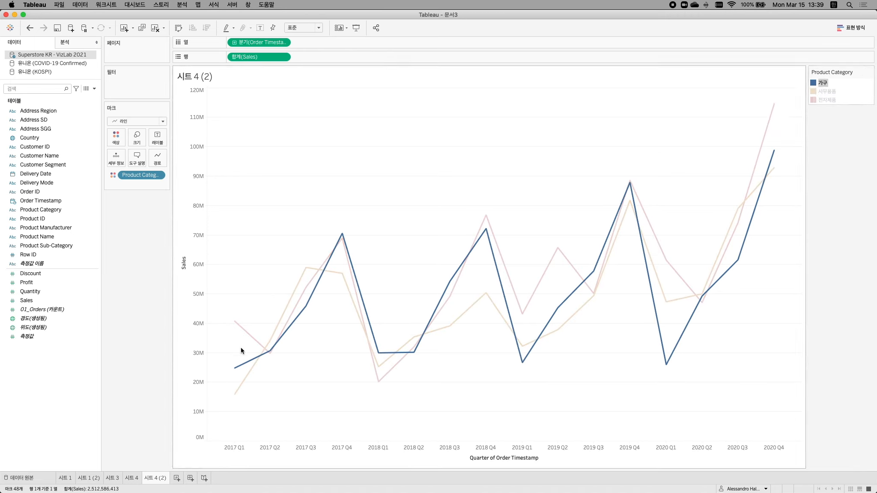
mouse_move(236, 368)
left_click(828, 92)
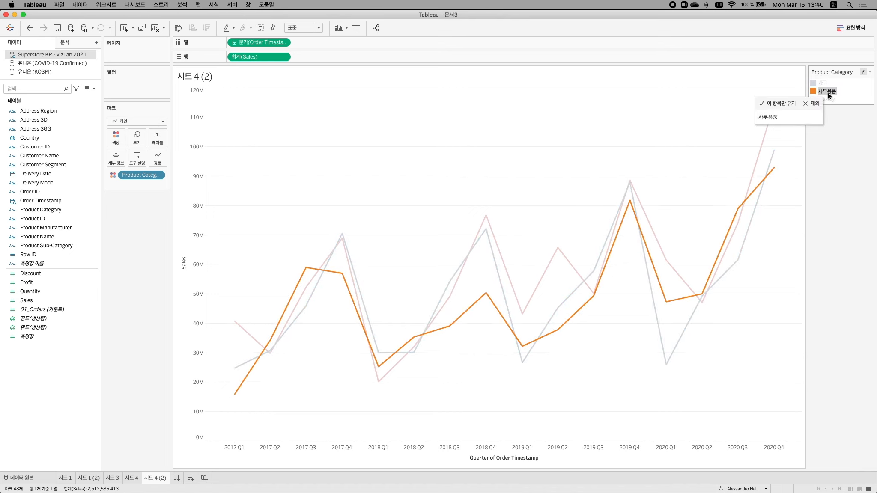
left_click(829, 100)
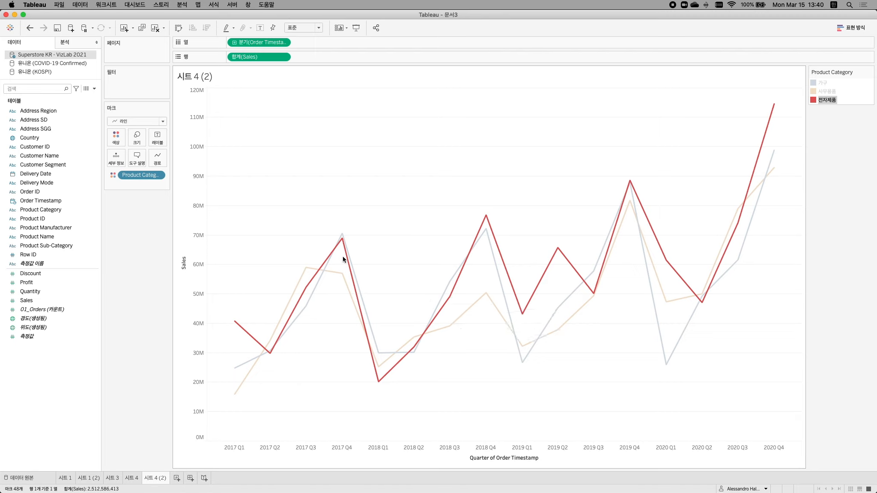
left_click(391, 241)
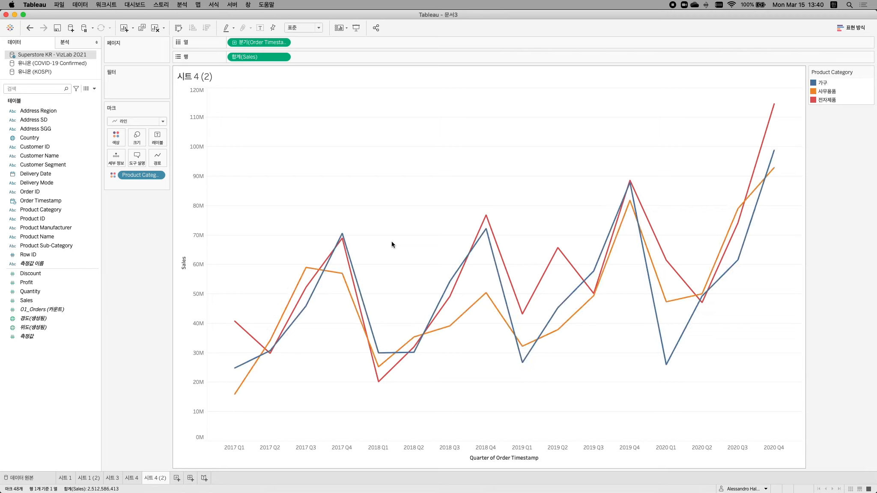
Change the mark type of 시트 4 (2) to area (영역), comparing the stacked areas with the line version
left_click(148, 121)
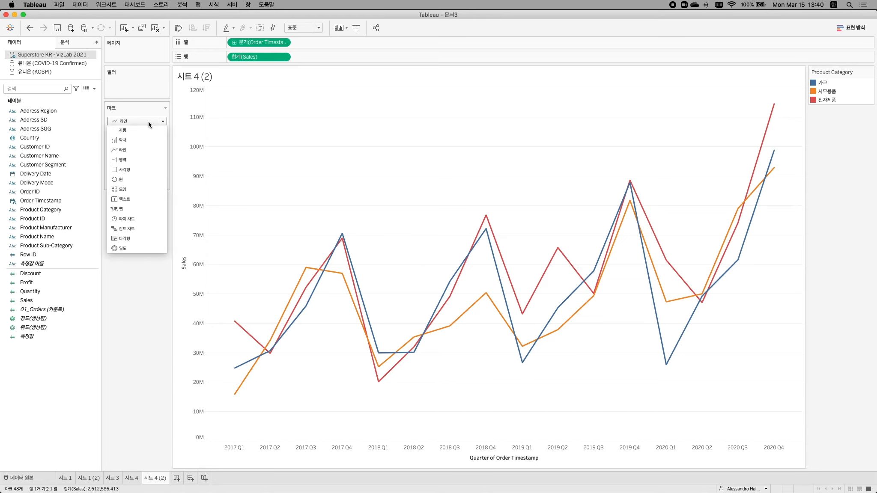
left_click(137, 158)
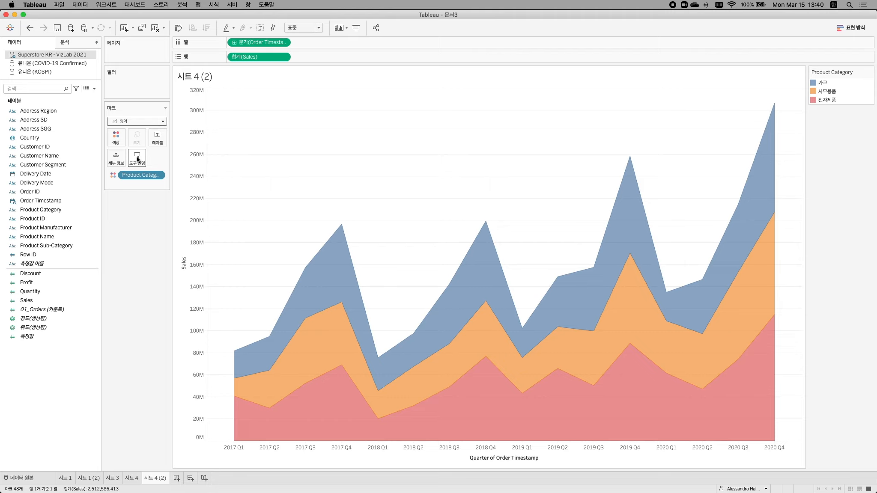
left_click(29, 27)
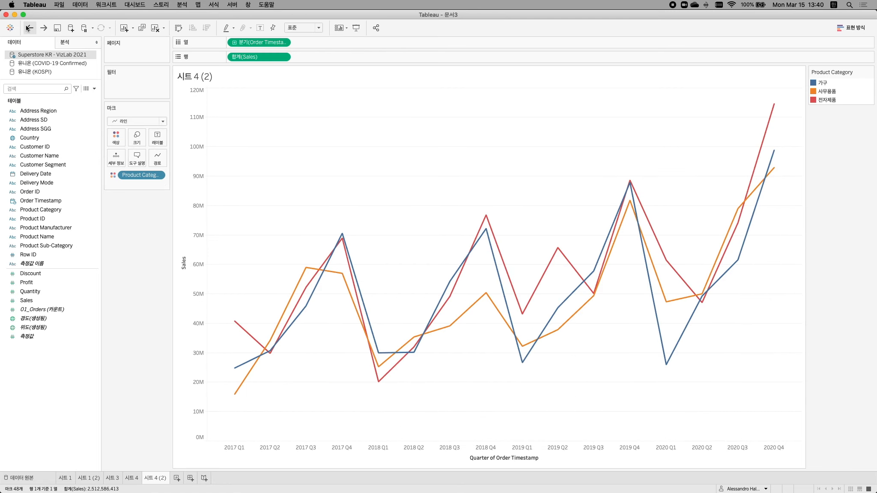
left_click(46, 29)
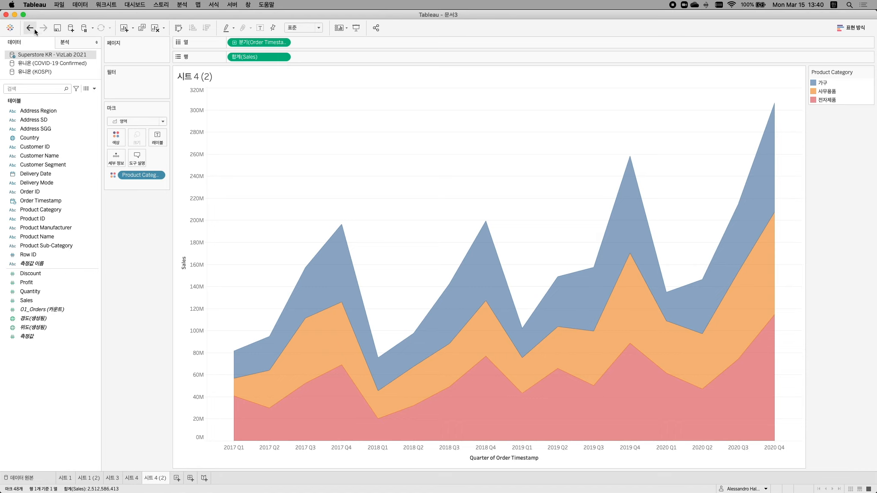
left_click(30, 29)
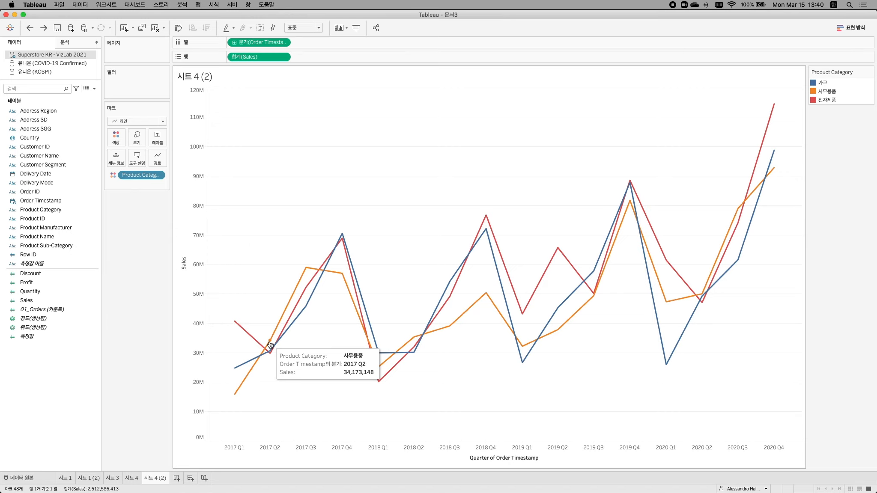
left_click(43, 27)
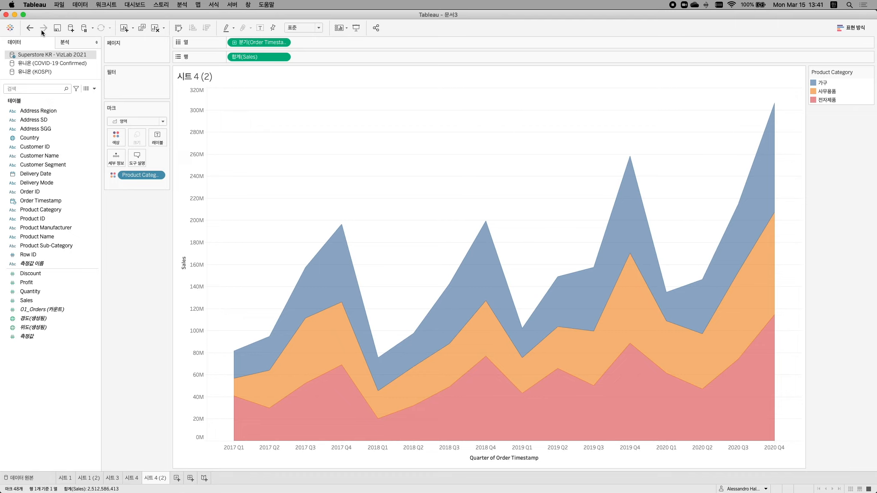
Highlight 전자제품 in the area chart and examine the 2017 quarterly Sales values of the stacked categories
left_click(828, 101)
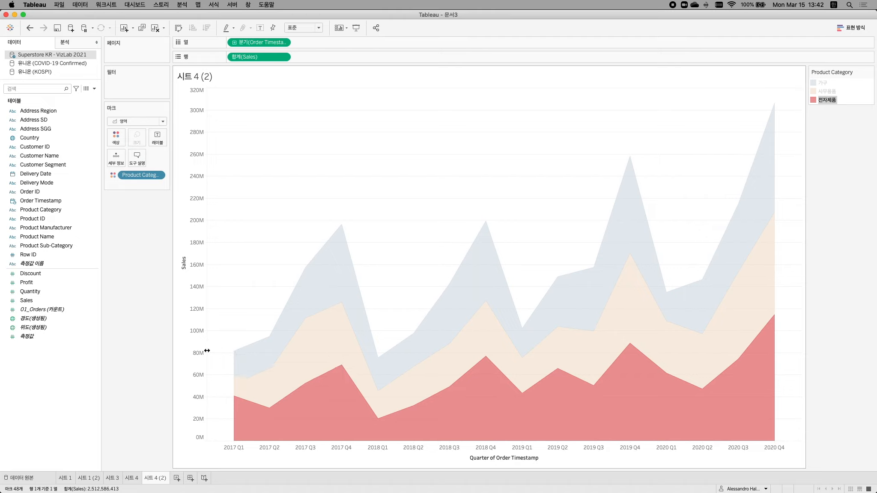
mouse_move(234, 354)
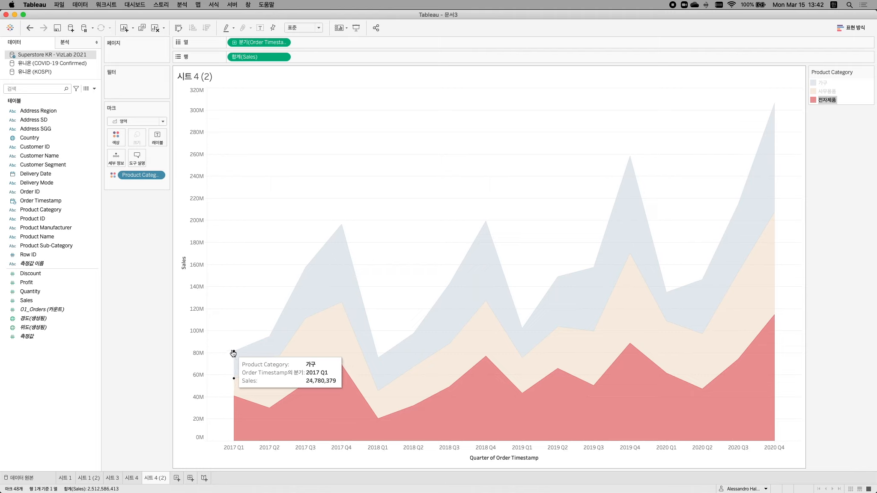
mouse_move(269, 337)
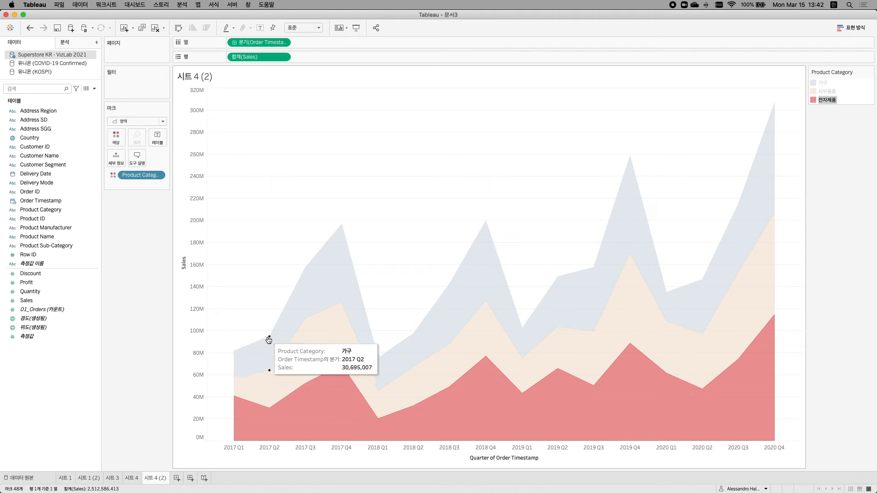
mouse_move(301, 269)
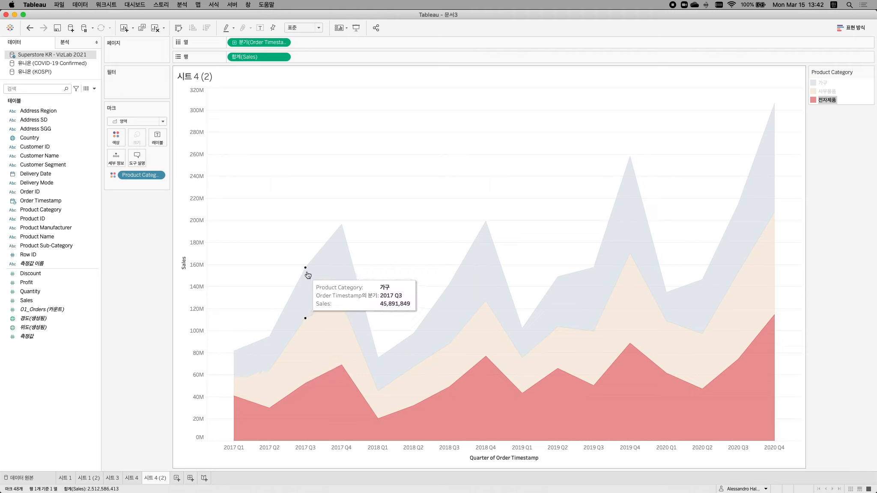
mouse_move(342, 227)
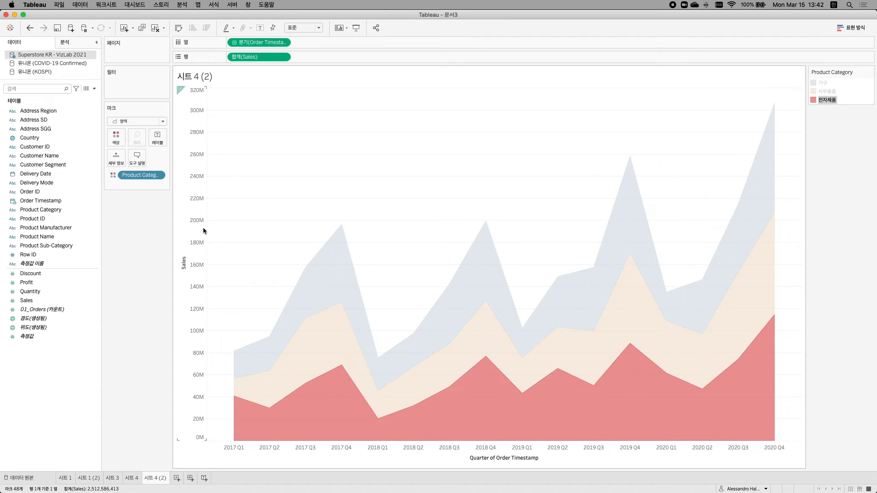
mouse_move(337, 251)
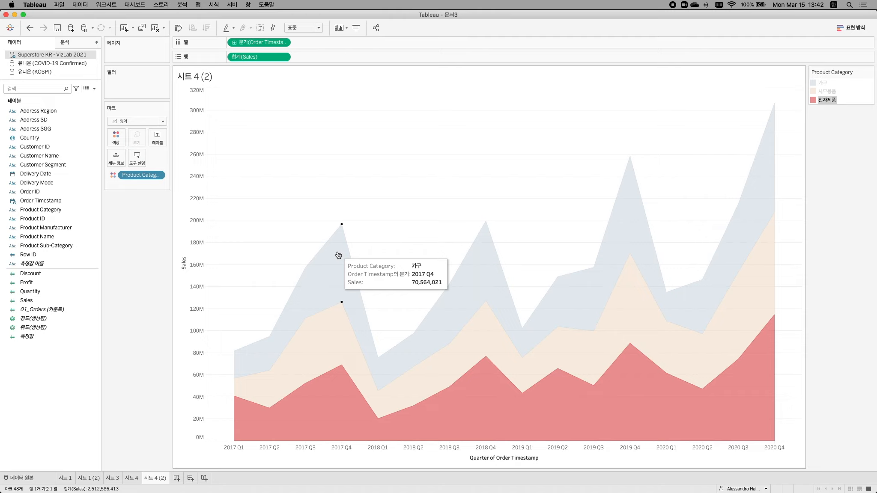
mouse_move(339, 336)
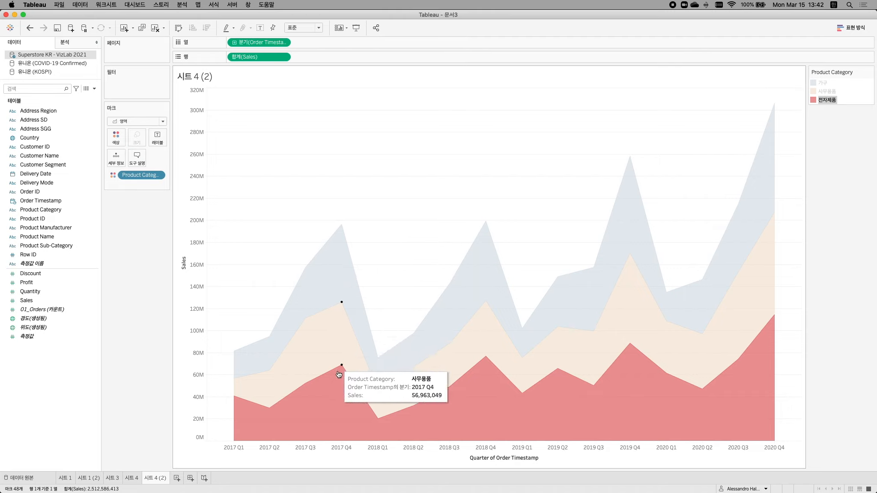
Compare the 2017 Q4 and 2017 Q1 Sales values of the categories between the stacked area and line versions, clearing the 전자제품 highlight
mouse_move(342, 400)
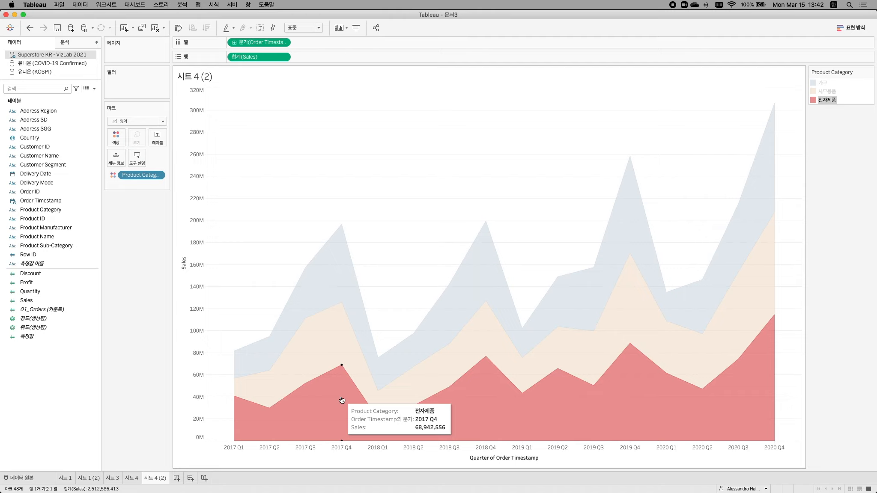
mouse_move(340, 274)
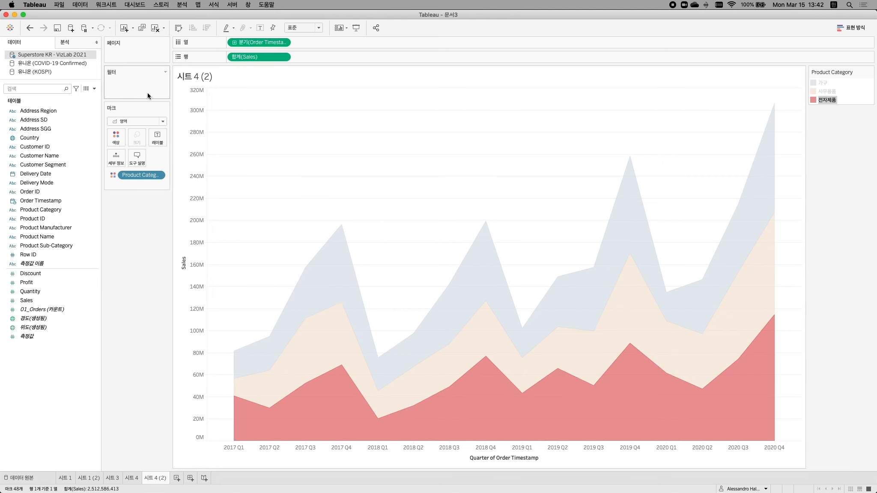
left_click(29, 29)
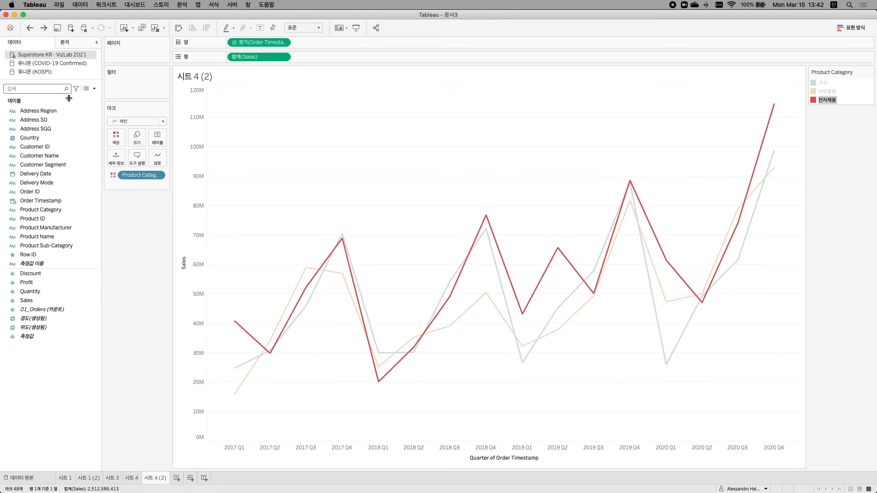
left_click(259, 405)
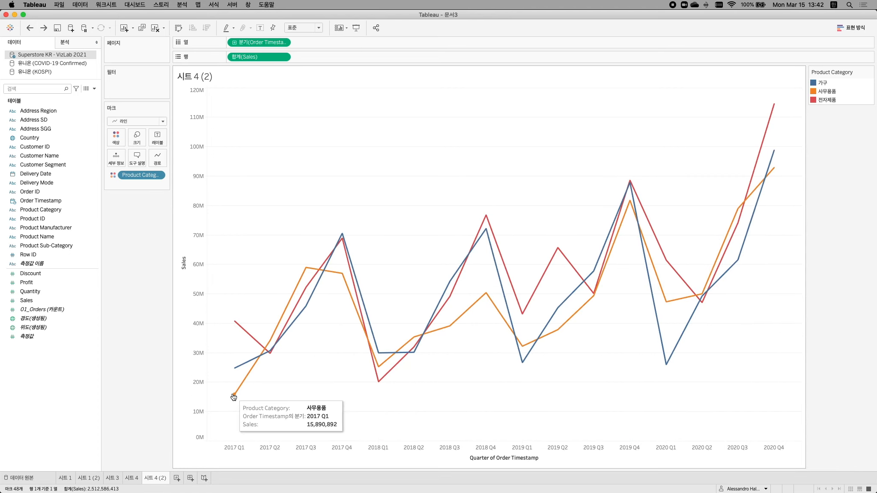
mouse_move(236, 369)
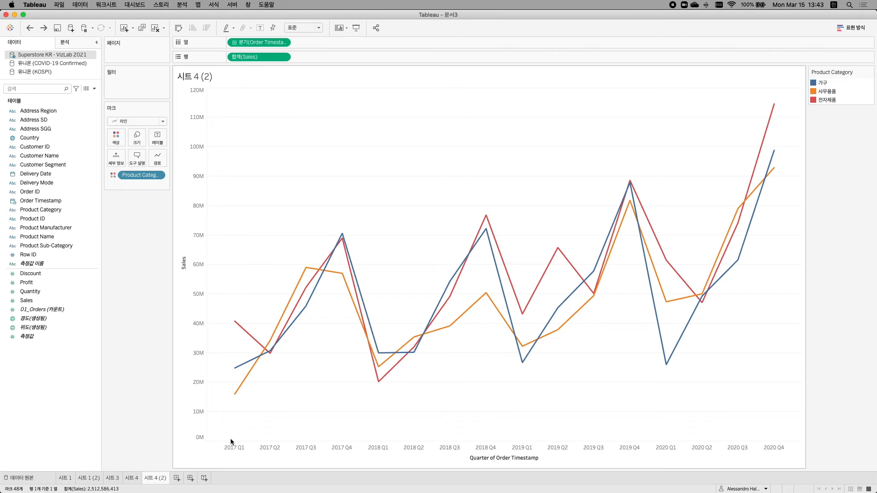
left_click(47, 27)
mouse_move(238, 407)
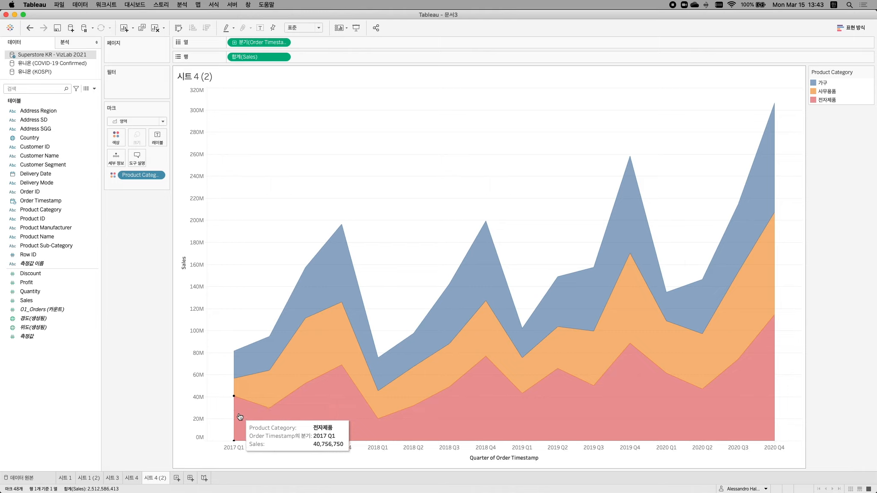
mouse_move(235, 388)
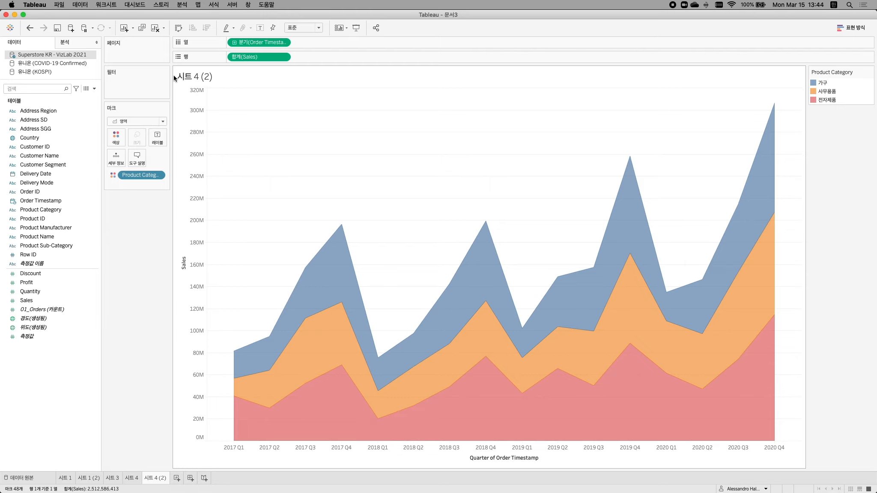
Turn off mark stacking (마크 누적) for the area chart in 시트 4 (2)
left_click(182, 5)
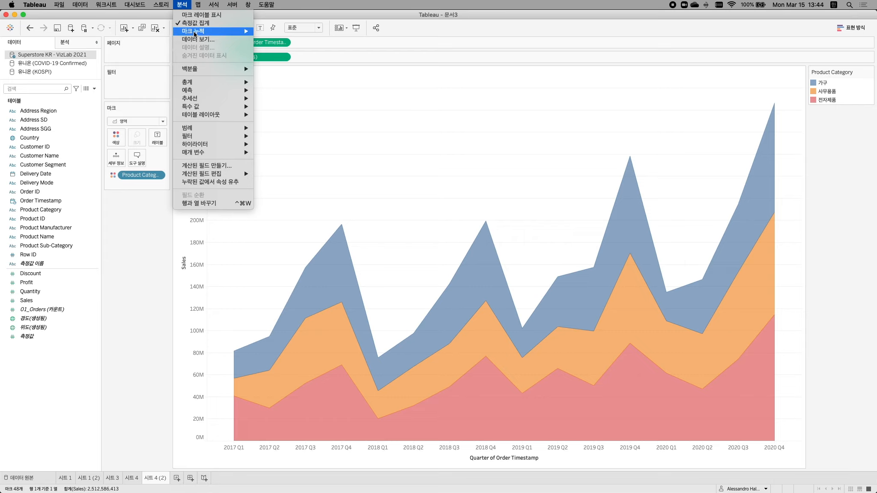
mouse_move(195, 34)
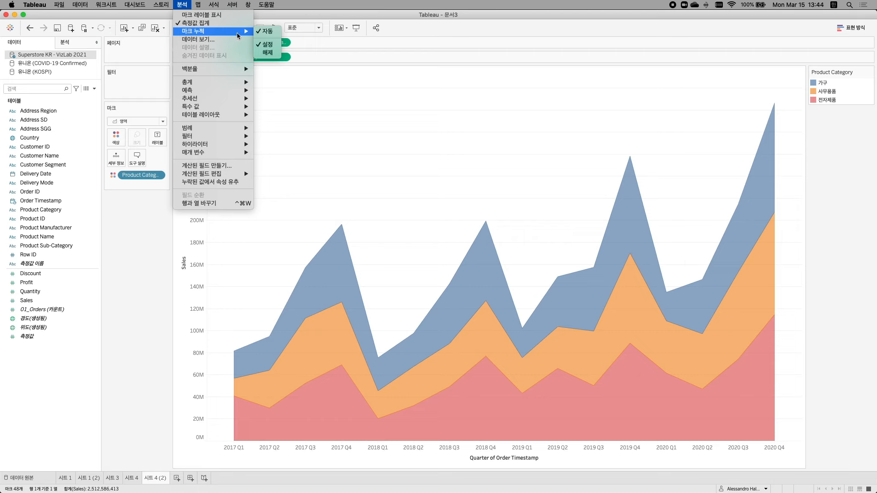
left_click(267, 52)
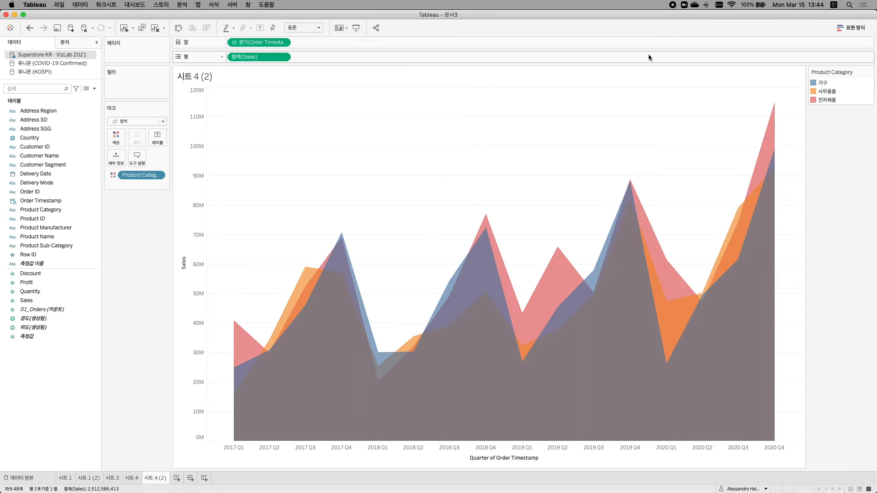
Highlight 가구, 사무용품 and 전자제품 one at a time in the unstacked area chart to examine the overlaps, and clear the highlighting
left_click(824, 83)
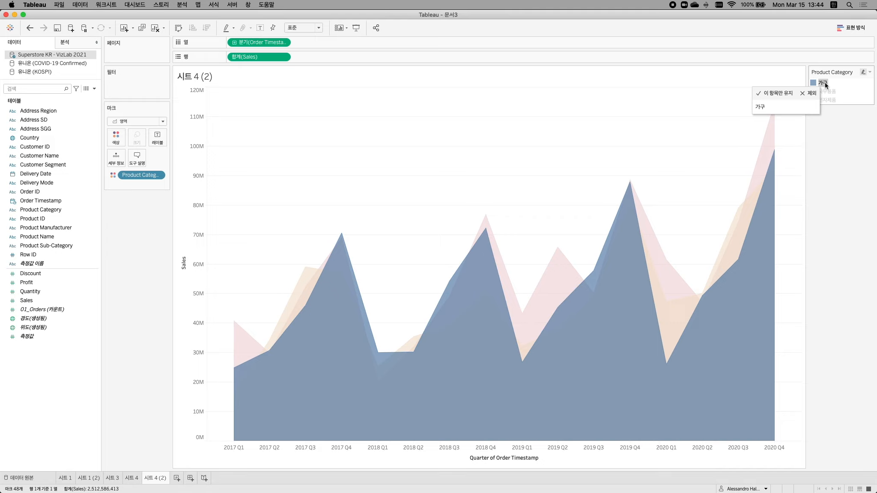
left_click(829, 92)
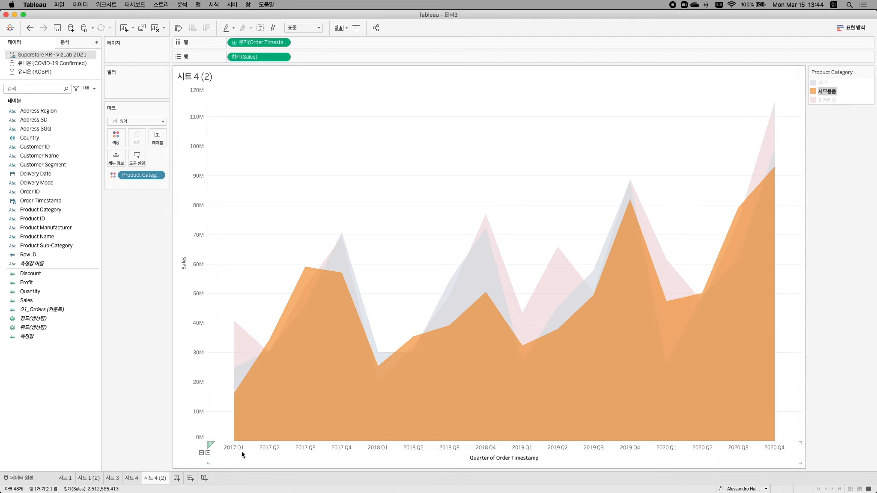
left_click(826, 101)
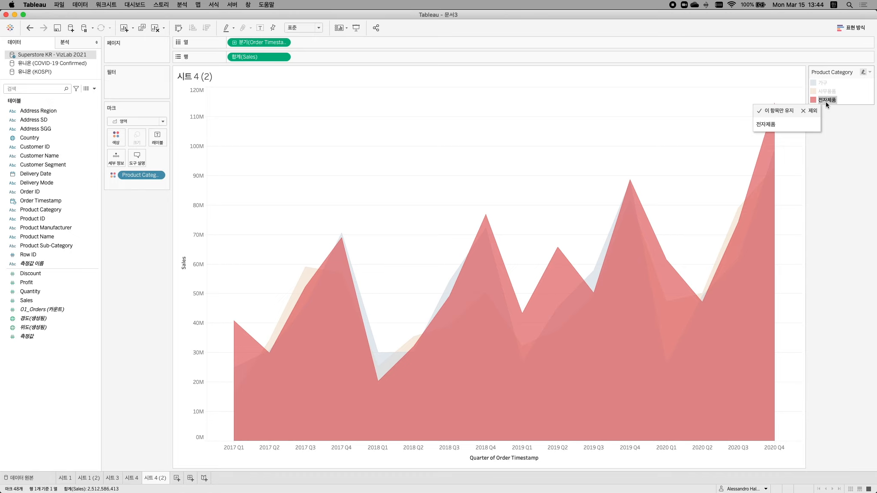
left_click(441, 169)
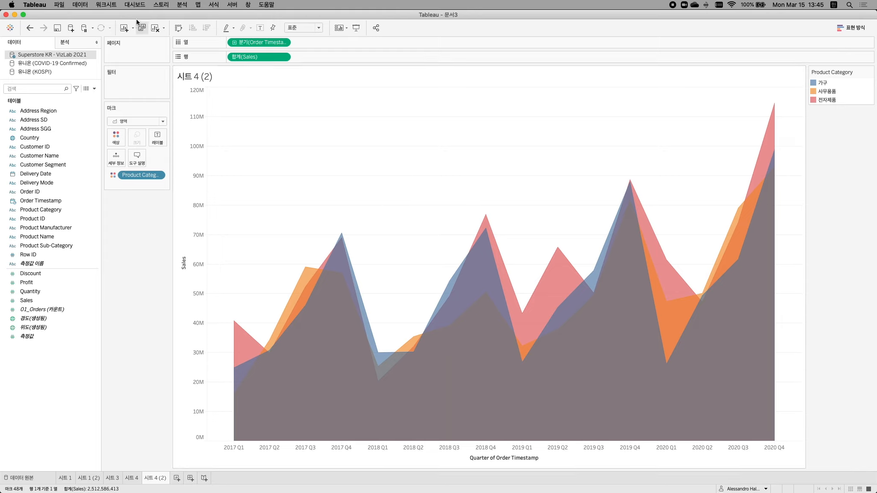
Set mark stacking (마크 누적) back to automatic (자동) for the area chart
left_click(182, 4)
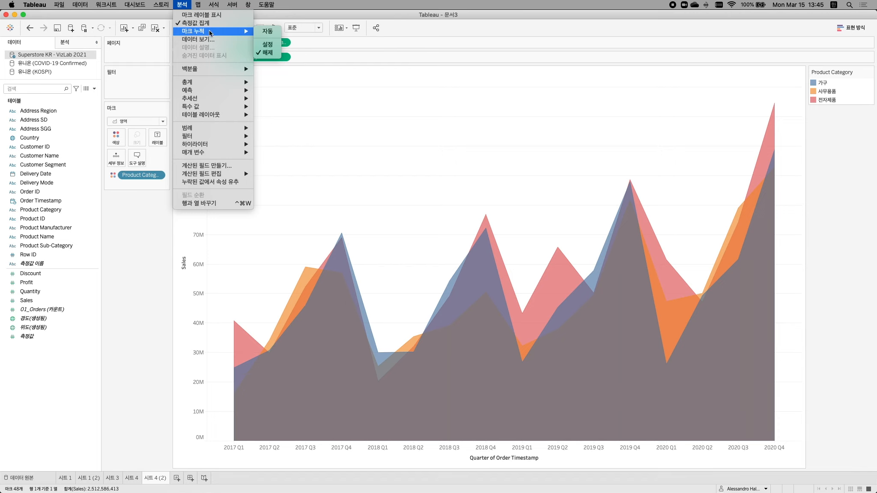
left_click(267, 31)
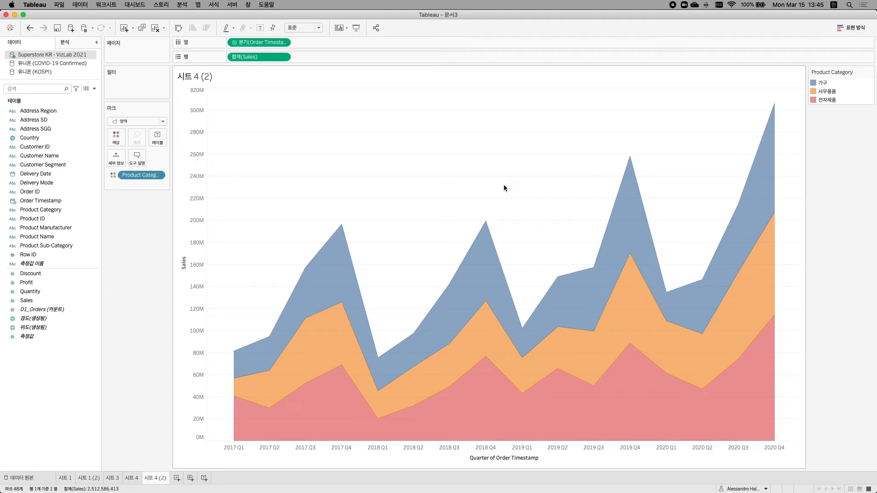
Create a new worksheet and chart the sum of Confirmed Daily on rows from the 유니온 (COVID-19 Confirmed) data source
left_click(177, 478)
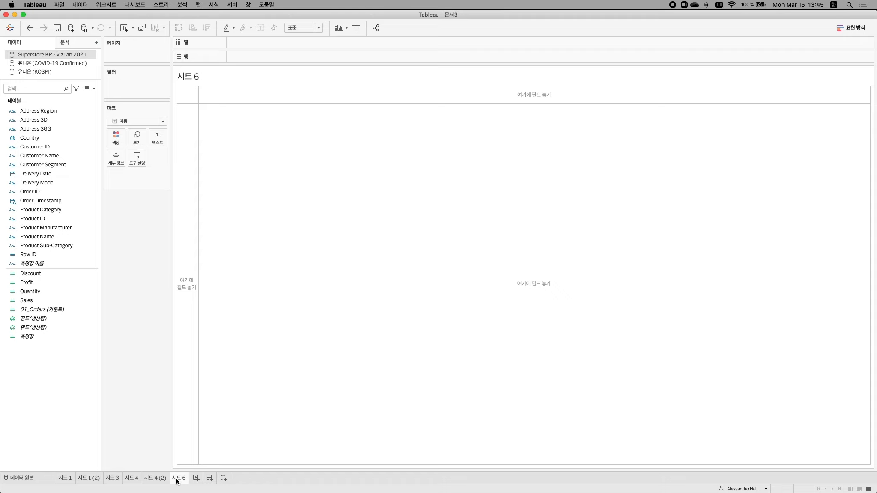
left_click(59, 64)
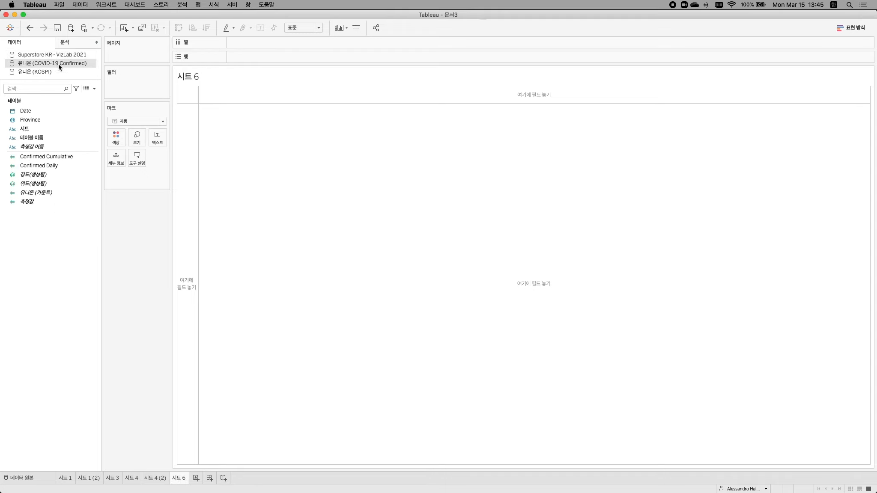
double_click(47, 169)
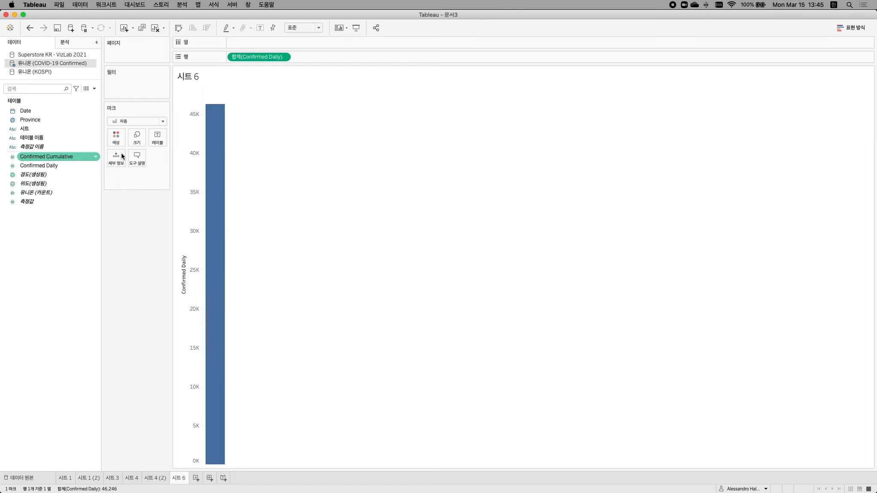
mouse_move(216, 144)
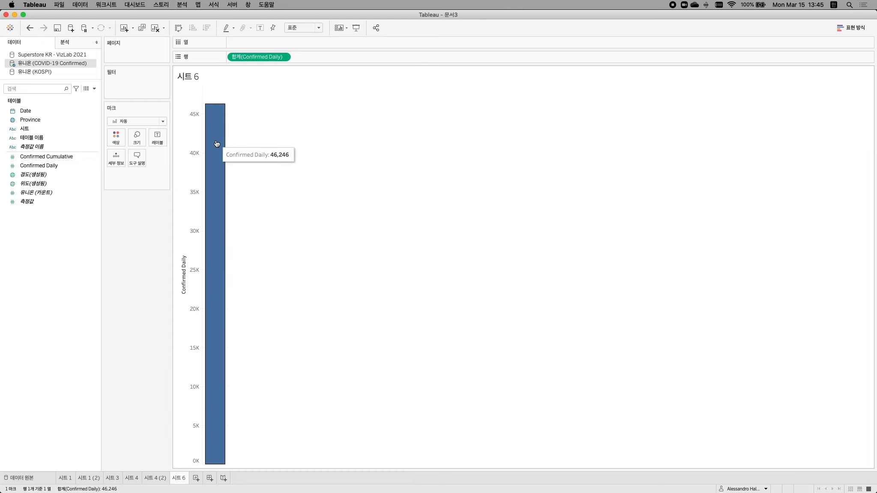
Add Date to the columns as the continuous day 일(Date) to plot Confirmed Daily as a daily line
left_click(41, 113)
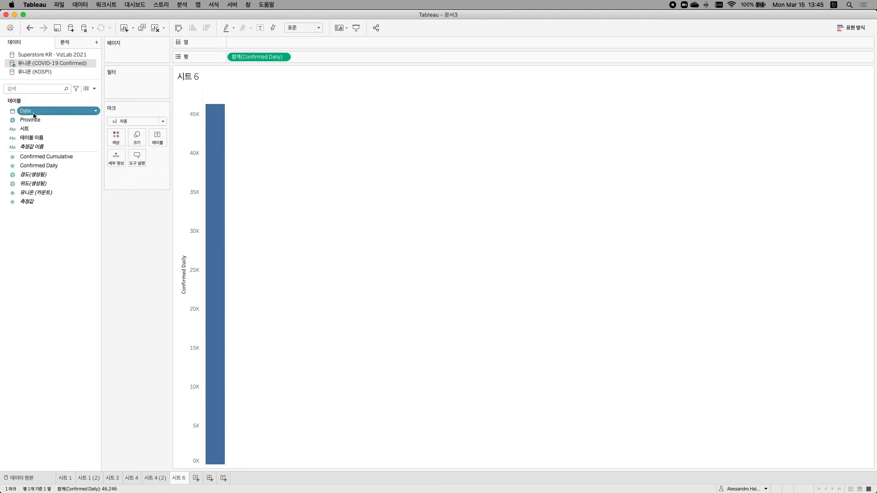
left_click_drag(34, 115, 234, 43)
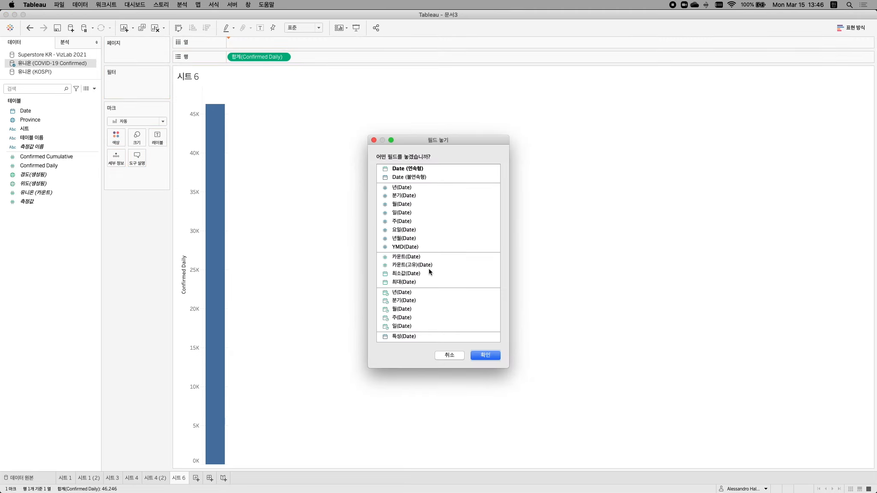
left_click(410, 327)
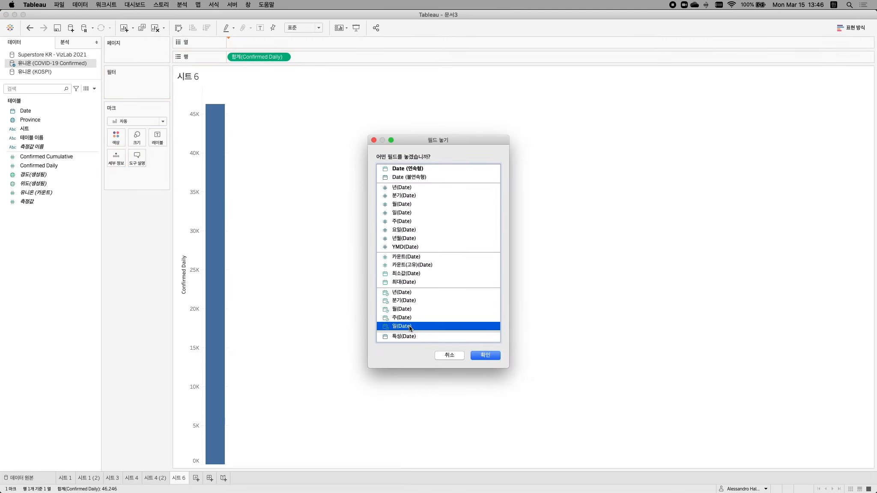
left_click(491, 355)
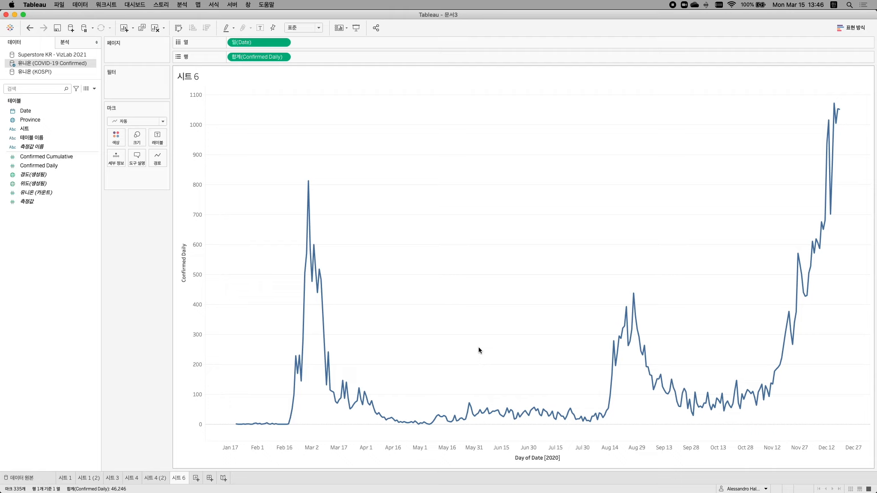
Examine the three surges in daily confirmed cases around March, late August and November–December by selecting each group of marks, and clear the selection
left_click_drag(261, 154, 371, 402)
key("Escape")
left_click_drag(575, 244, 687, 402)
key("Escape")
left_click_drag(760, 95, 861, 364)
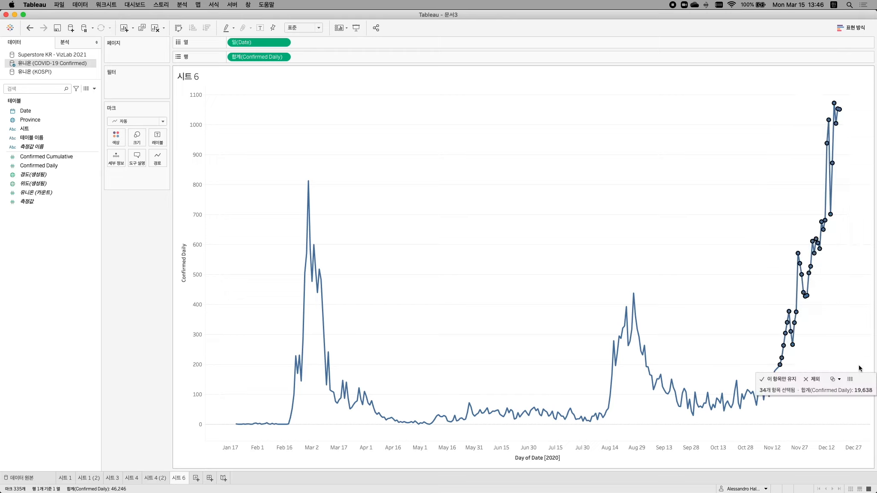
key("Escape")
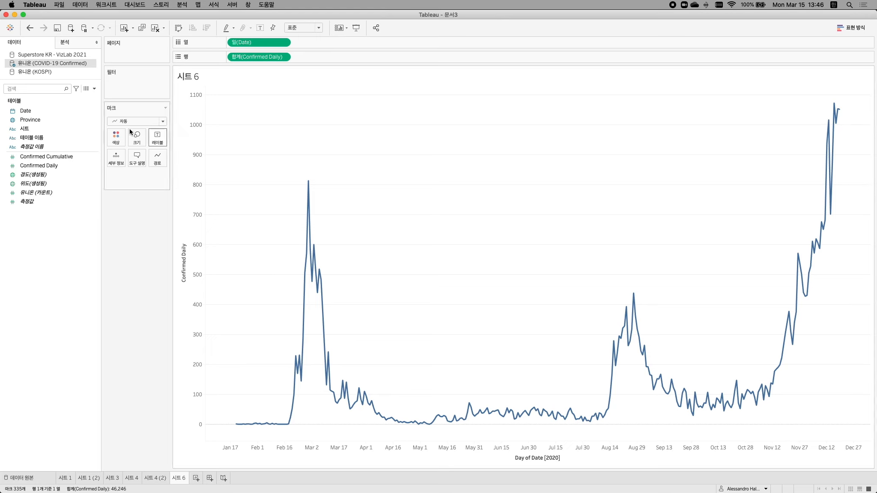
Split the Confirmed Daily line by Province using color
left_click(40, 120)
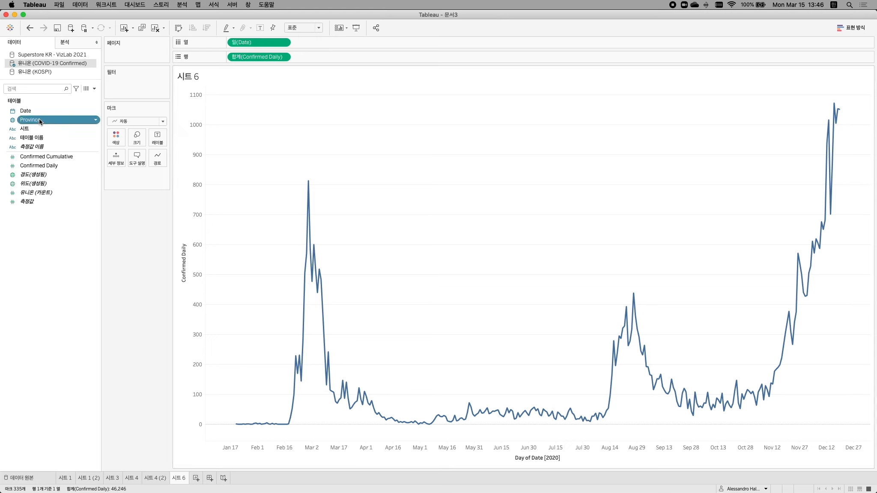
left_click_drag(39, 121, 112, 137)
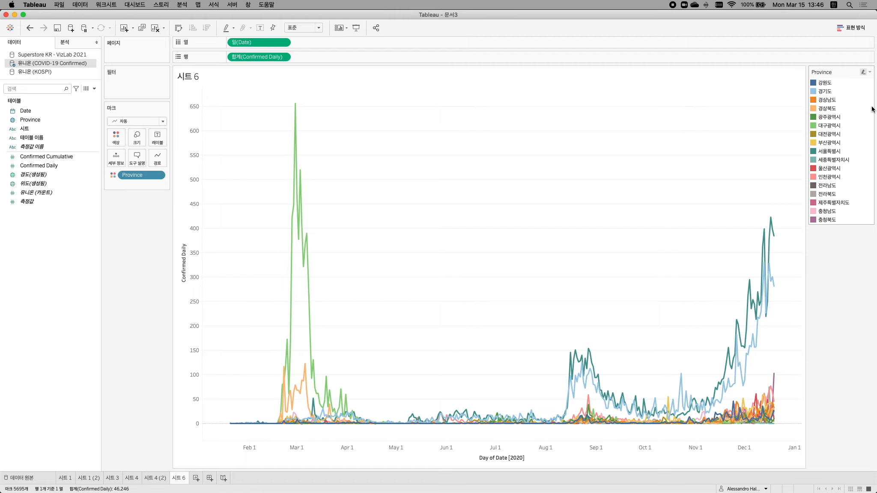
Highlight the 대구광역시, 경상북도 and 서울특별시 lines to examine their daily case trends, and clear the highlighting
left_click(827, 128)
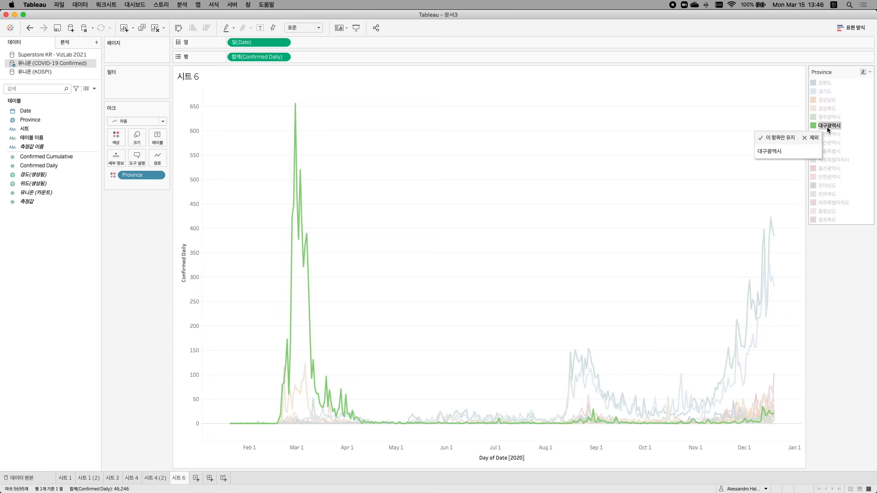
left_click(827, 108)
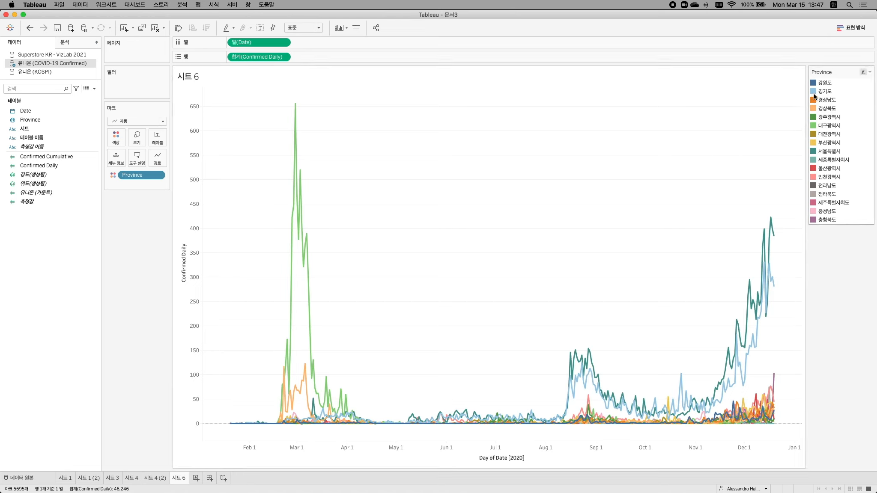
left_click(821, 151)
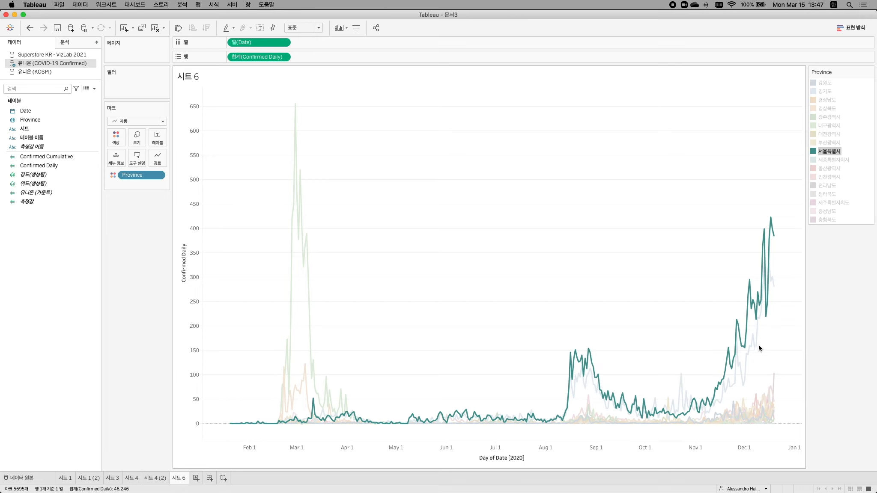
left_click(671, 268)
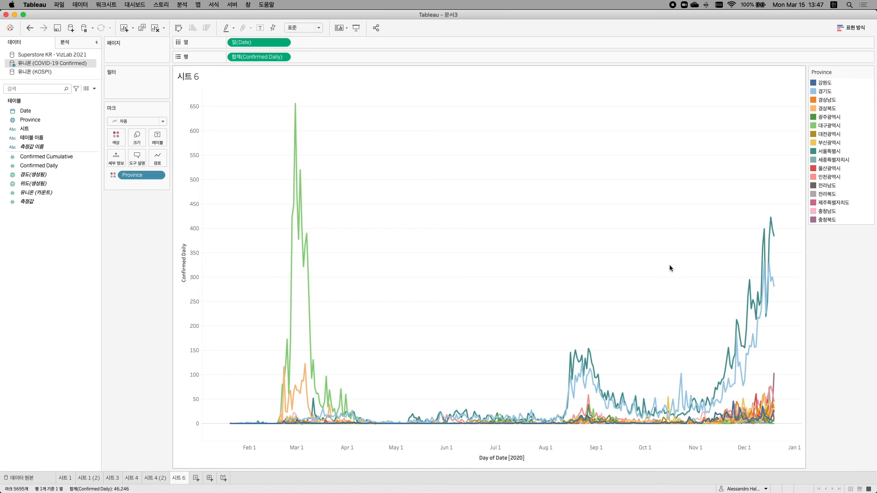
Duplicate the 시트 6 worksheet and change the copy's mark type to area (영역)
right_click(181, 479)
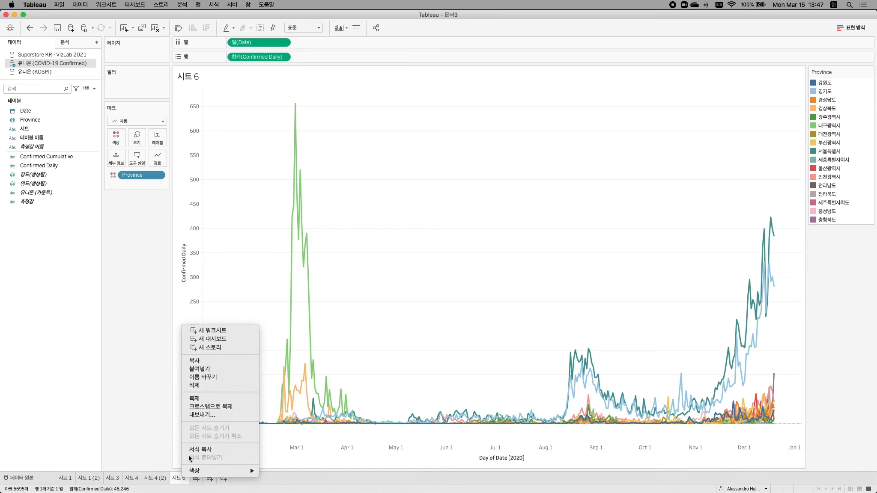
left_click(199, 400)
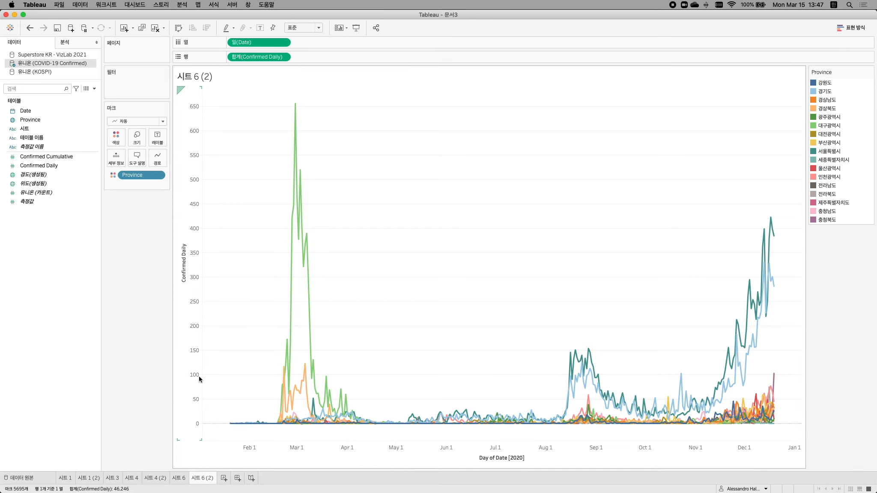
left_click(138, 121)
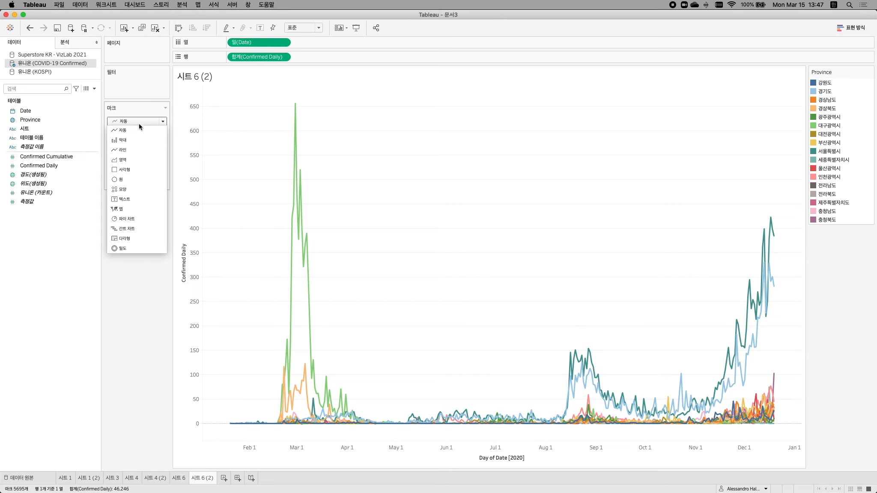
left_click(127, 161)
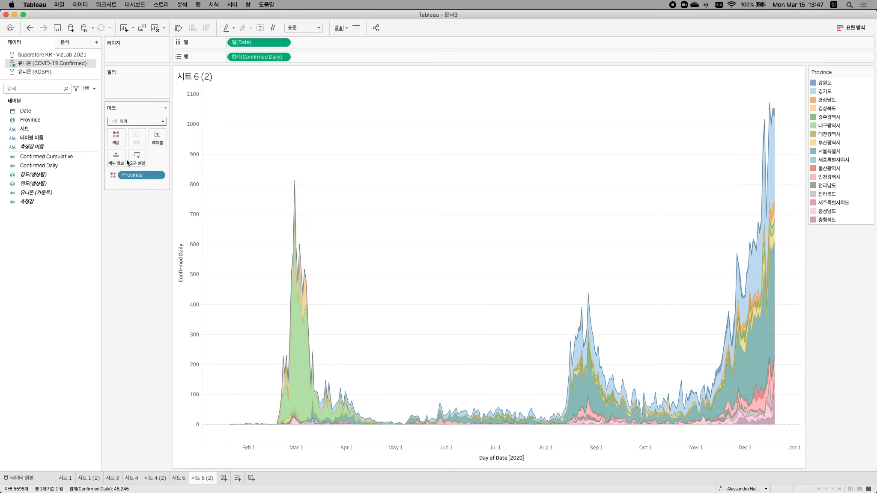
Examine the spring surge in the area chart by selecting its marks and a 대구광역시 mark, and clear the selection
left_click_drag(258, 168, 367, 430)
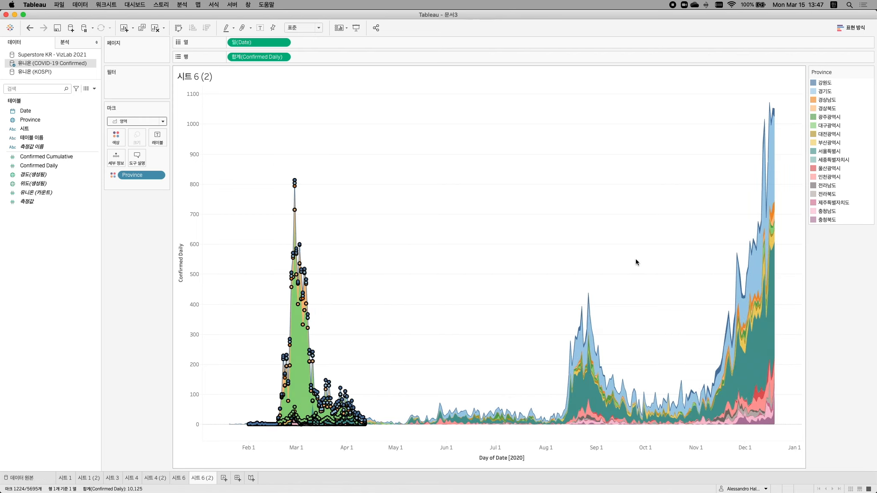
left_click(516, 260)
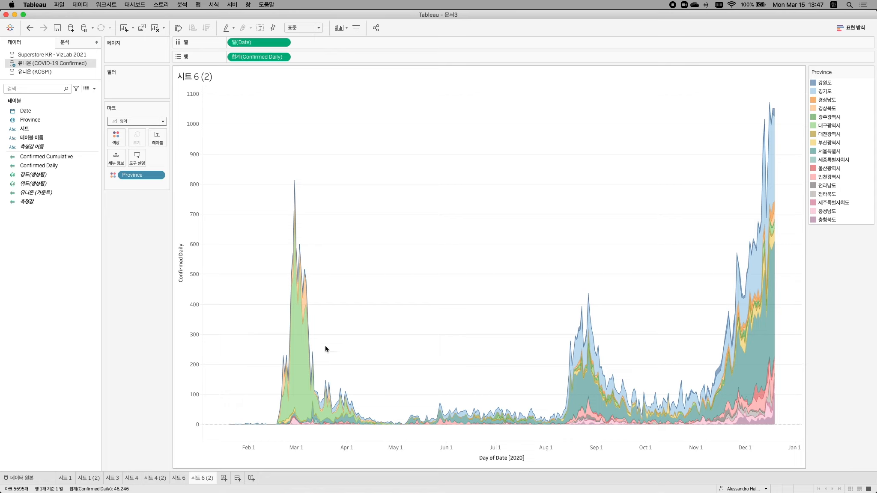
left_click(301, 351)
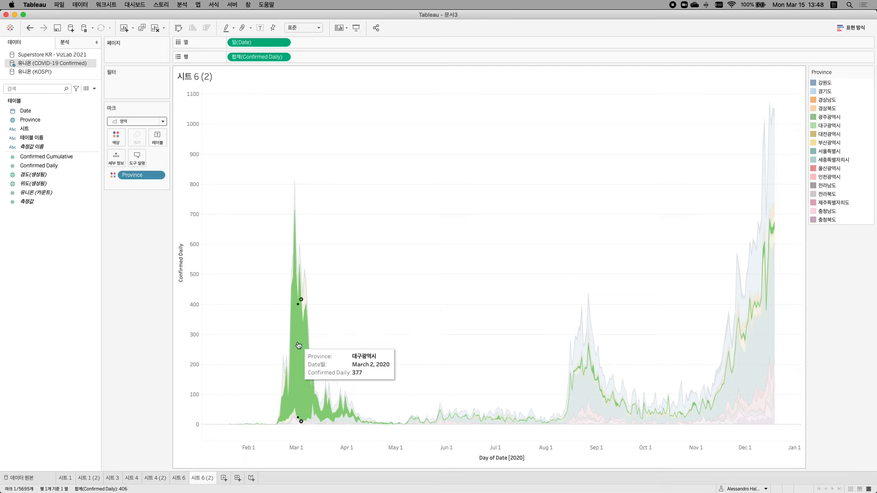
left_click(387, 311)
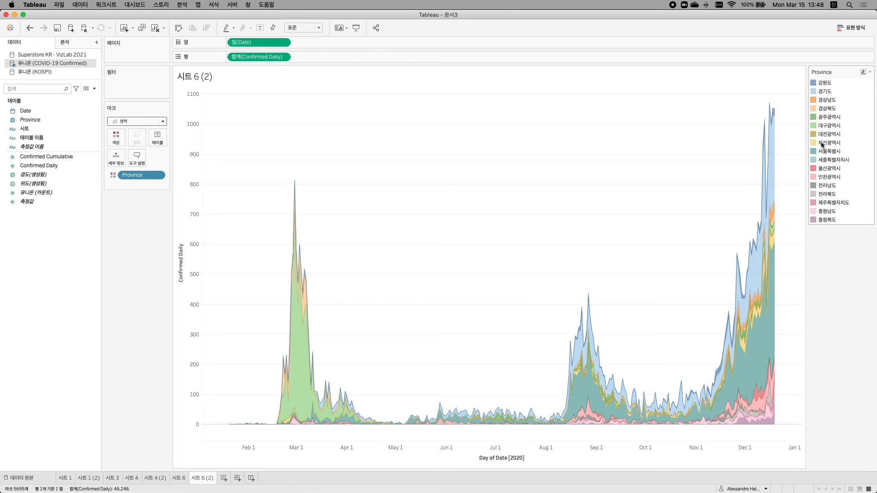
Highlight the 경기도, 서울특별시 and 대구광역시 areas in turn, clear the highlighting, and inspect the mid-December peak
left_click(825, 91)
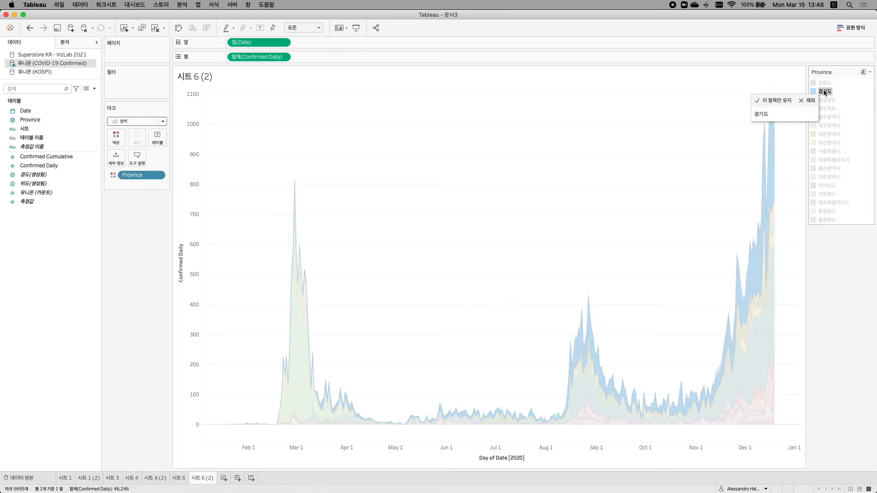
left_click(834, 153)
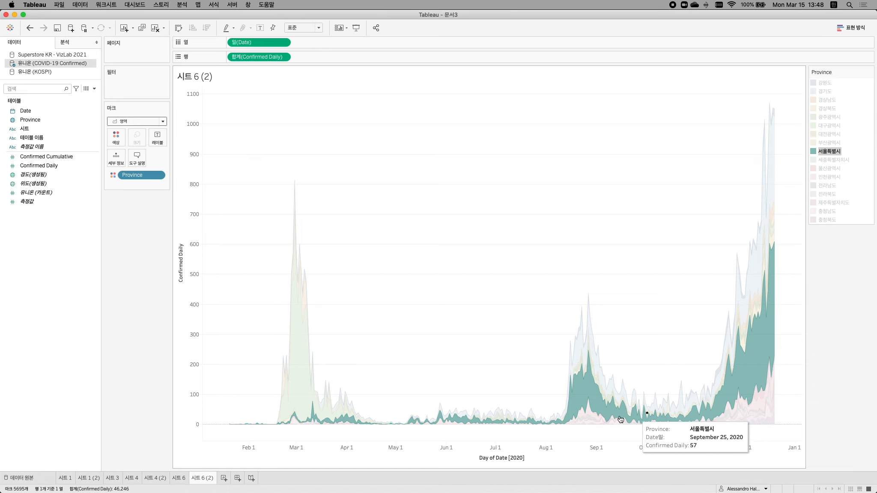
left_click(789, 313)
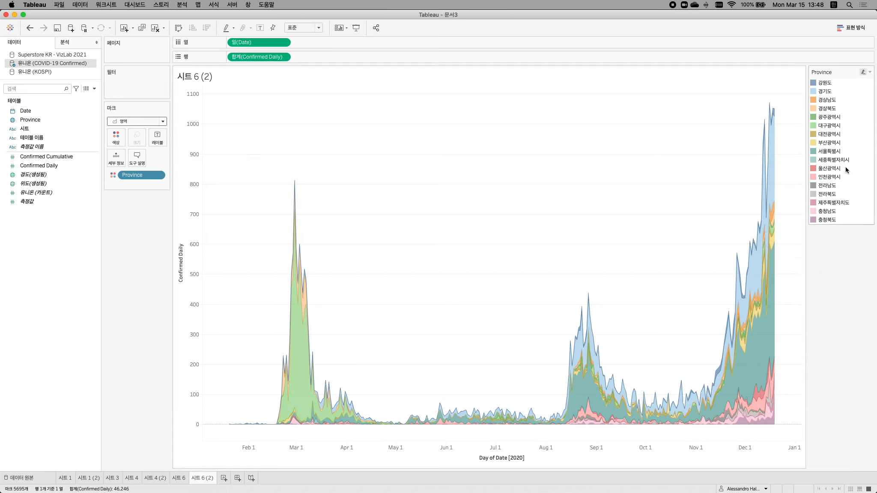
left_click(836, 152)
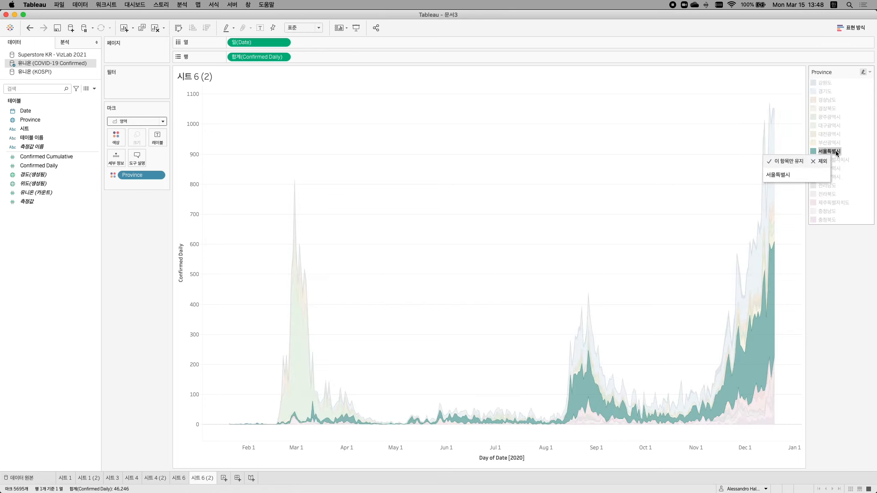
left_click(832, 91)
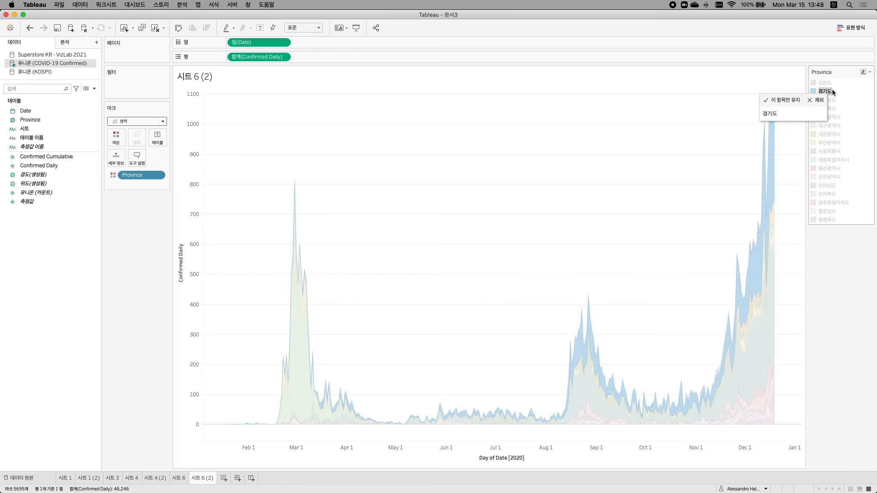
left_click(833, 126)
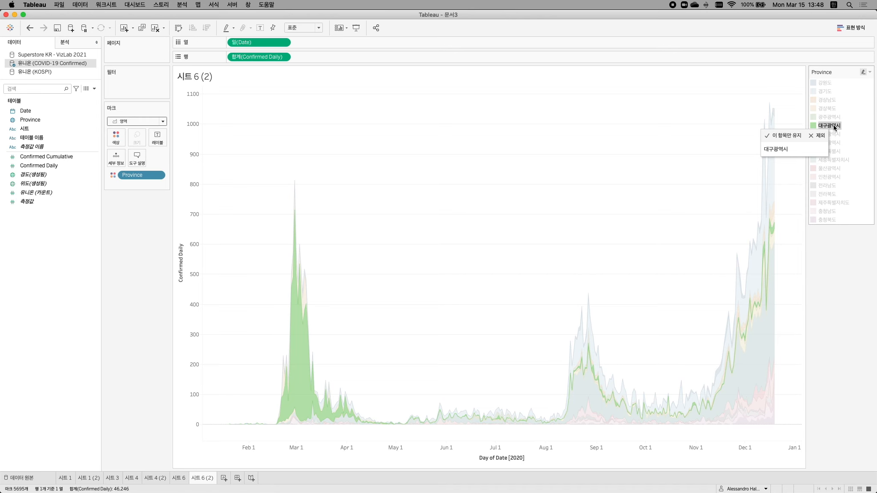
left_click(461, 234)
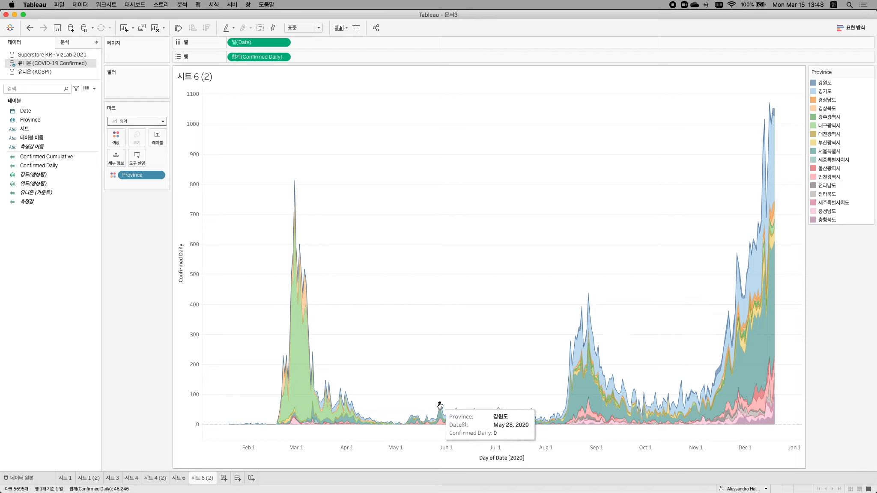
mouse_move(770, 106)
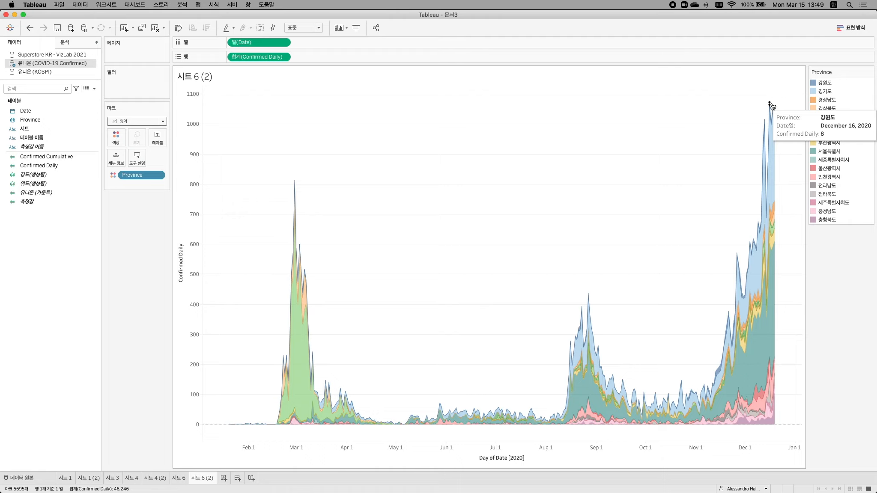
Create a new worksheet and add Close from the 유니온 (KOSPI) data source to the rows
key("super+m")
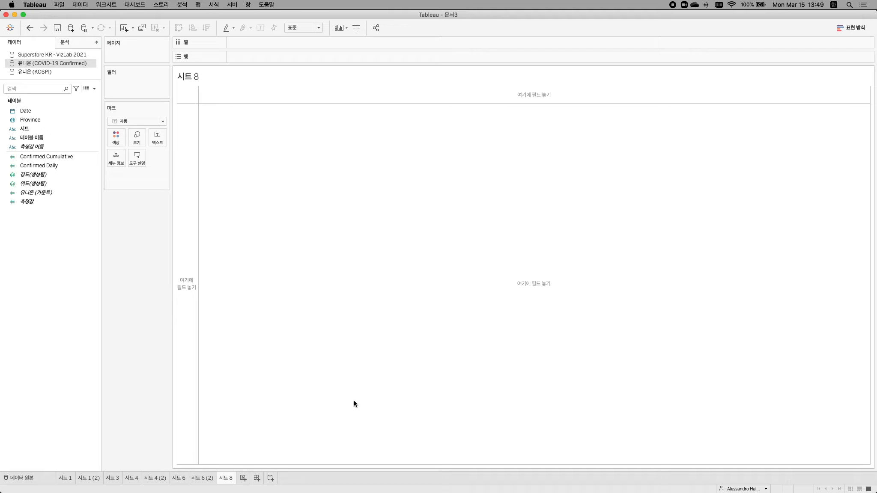
left_click(43, 71)
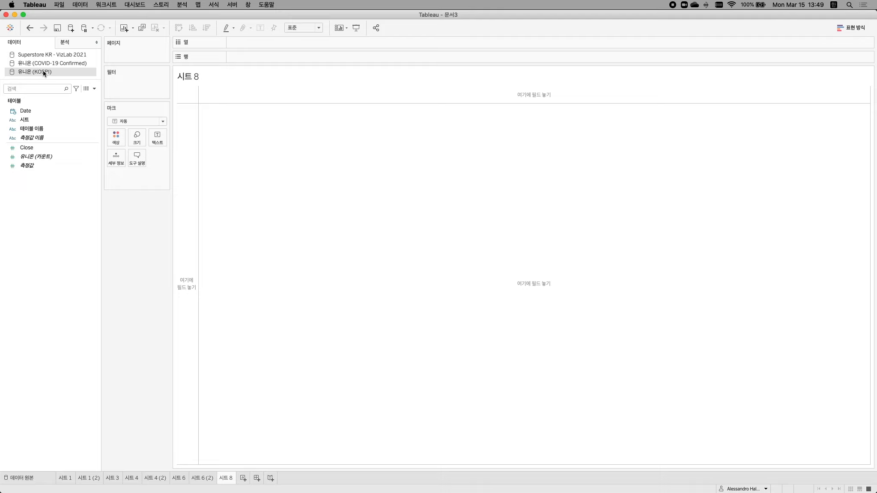
left_click(37, 149)
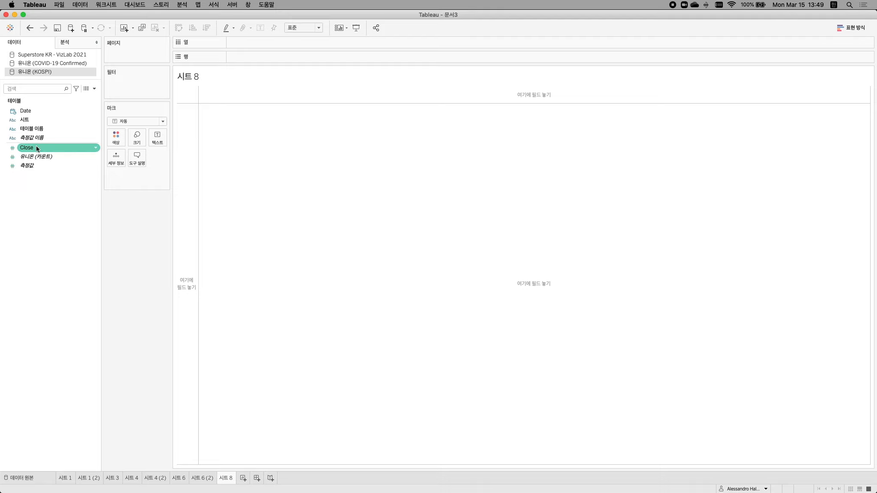
double_click(37, 148)
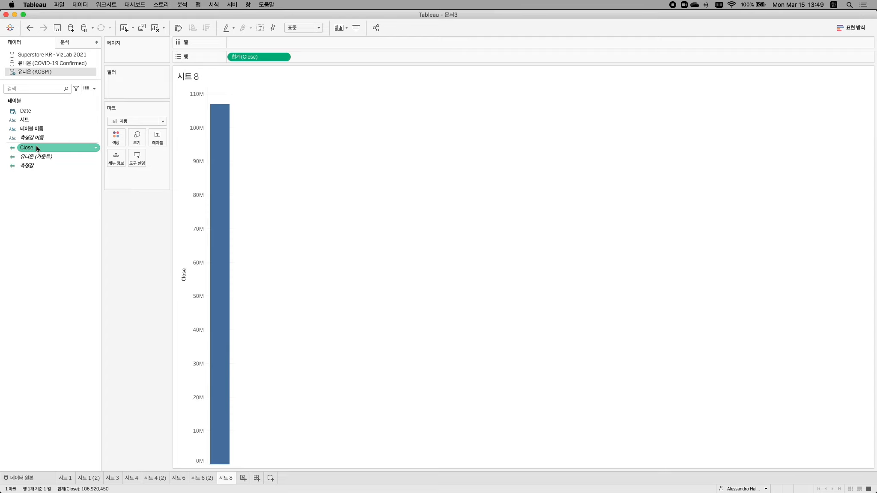
Add Date to the columns as the continuous day 일(Date) to plot Close as a daily line
left_click(38, 110)
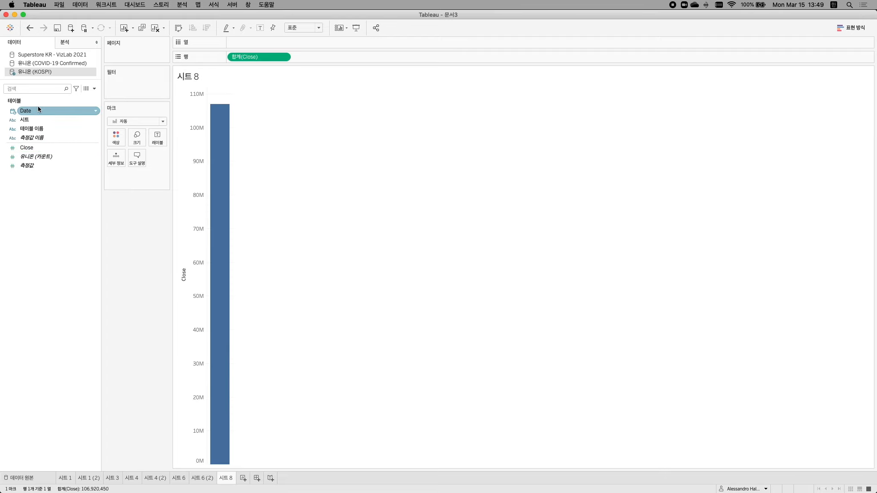
left_click_drag(40, 109, 231, 43)
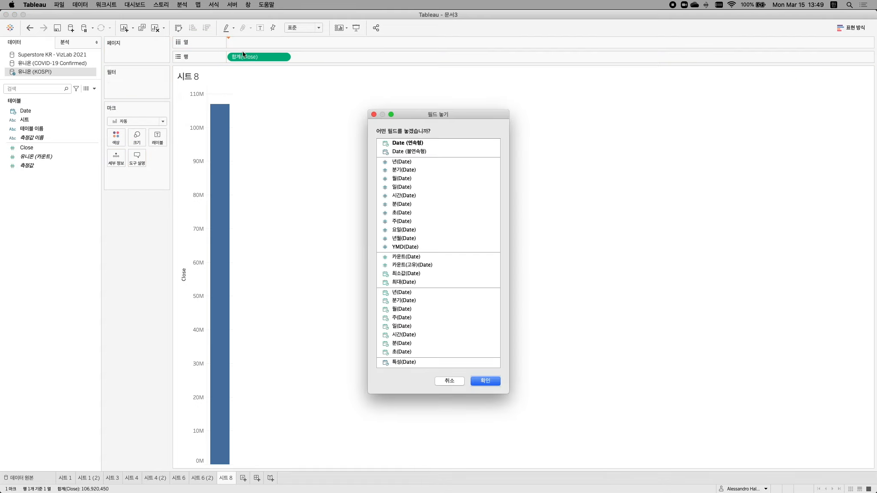
left_click(411, 326)
left_click(479, 381)
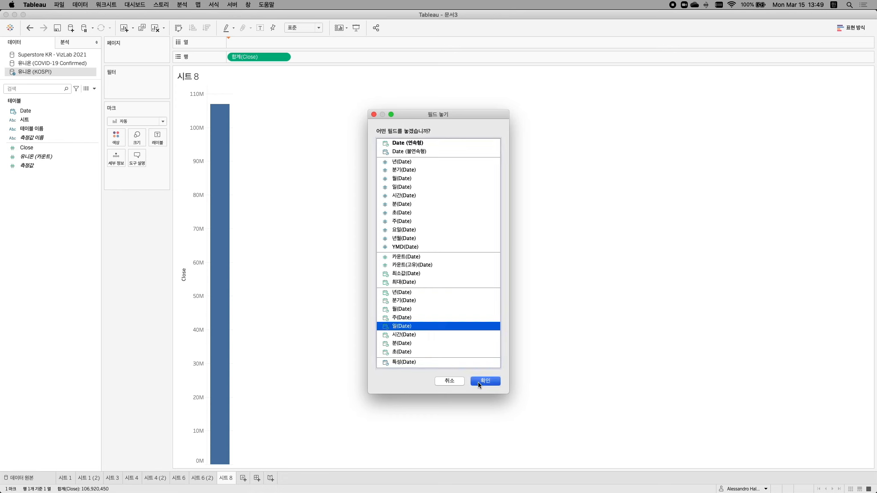
Split the daily Close line by 테이블 이름 using color
mouse_move(240, 257)
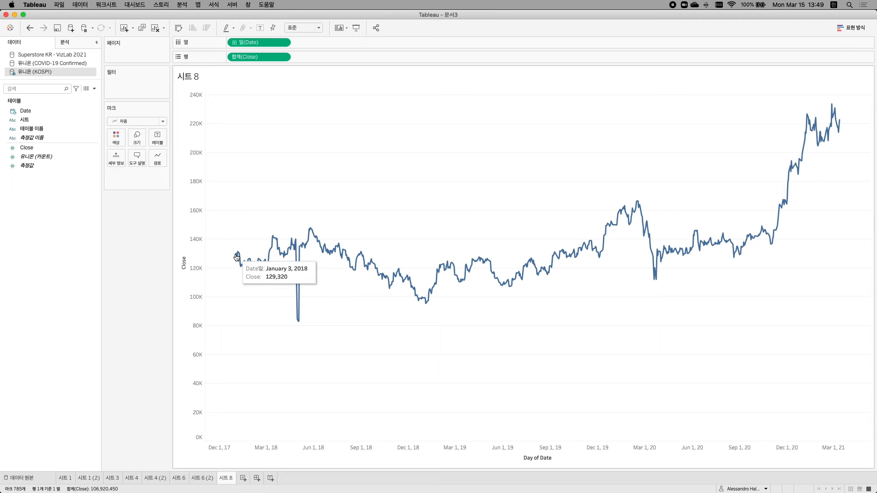
mouse_move(840, 122)
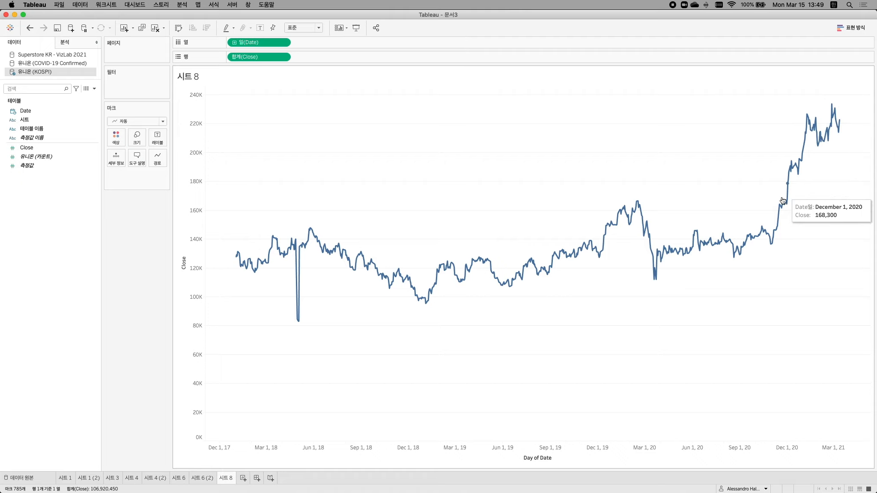
mouse_move(347, 273)
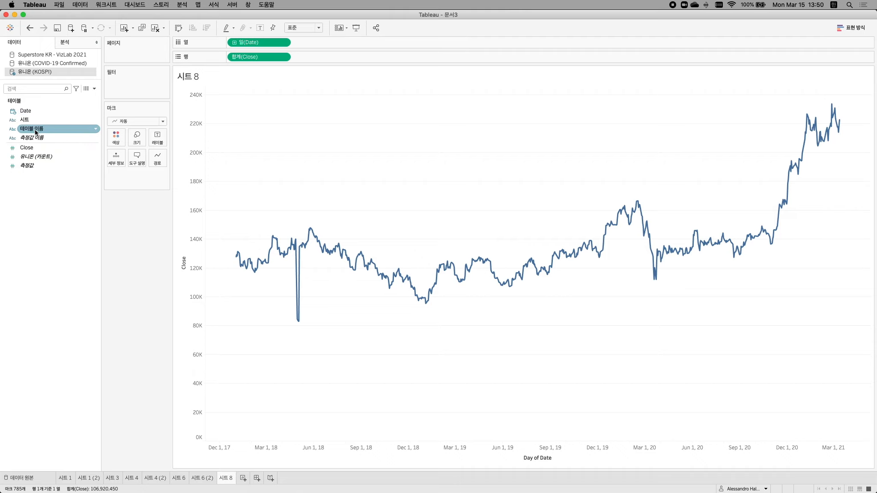
left_click_drag(32, 129, 119, 138)
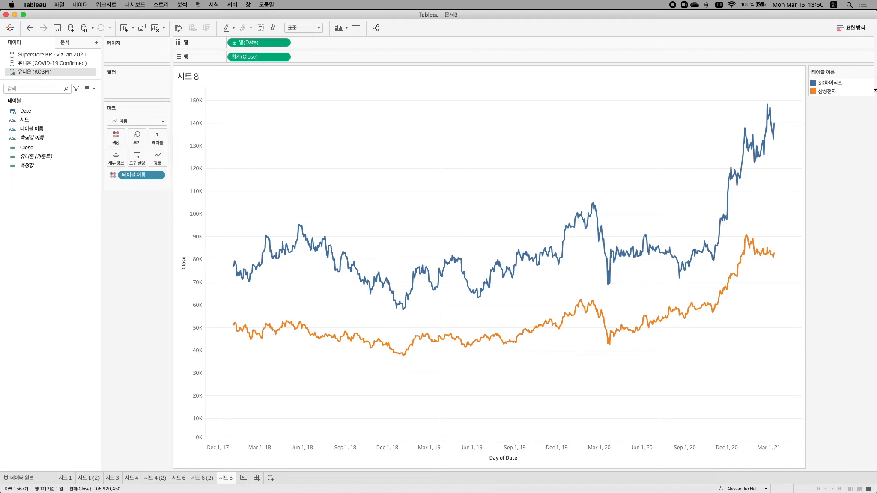
Highlight the 삼성전자 and SK하이닉스 lines in turn to compare their price trends, and clear the highlighting
left_click(826, 92)
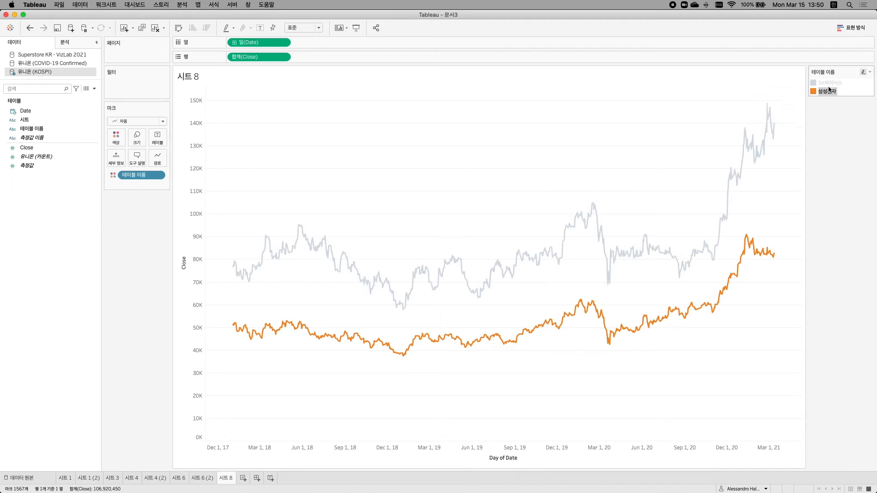
left_click(831, 83)
left_click(831, 83)
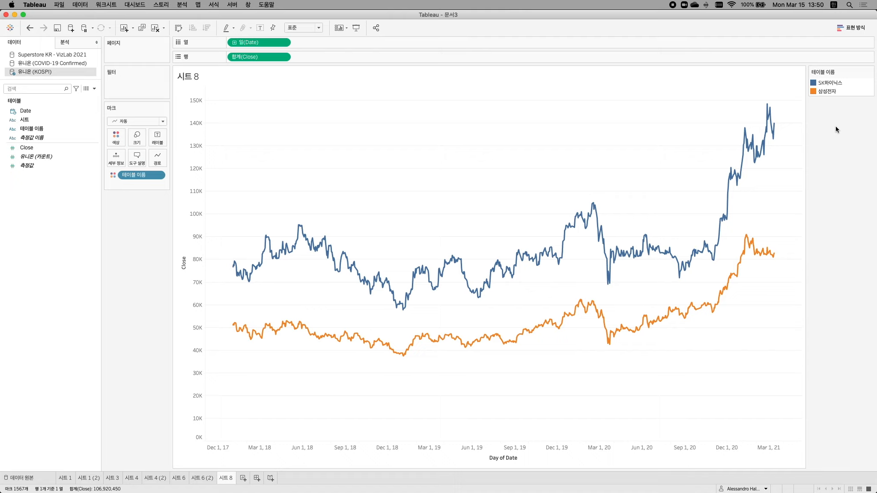
left_click(825, 92)
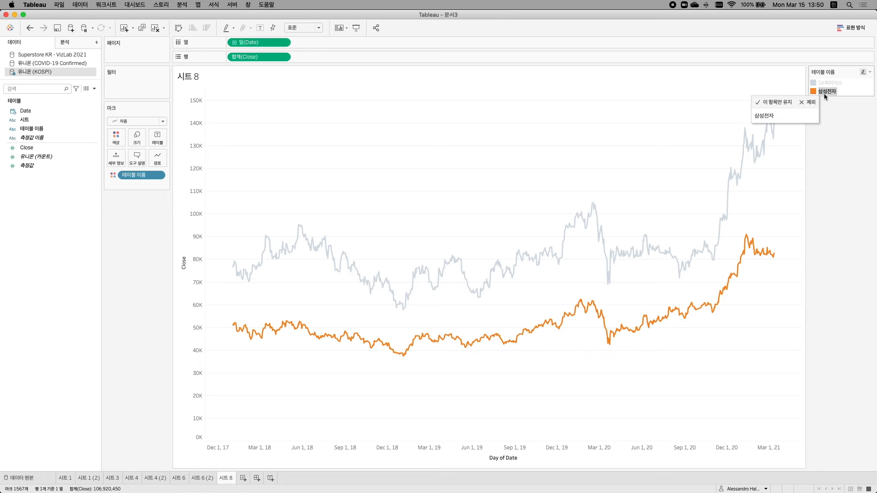
left_click(832, 84)
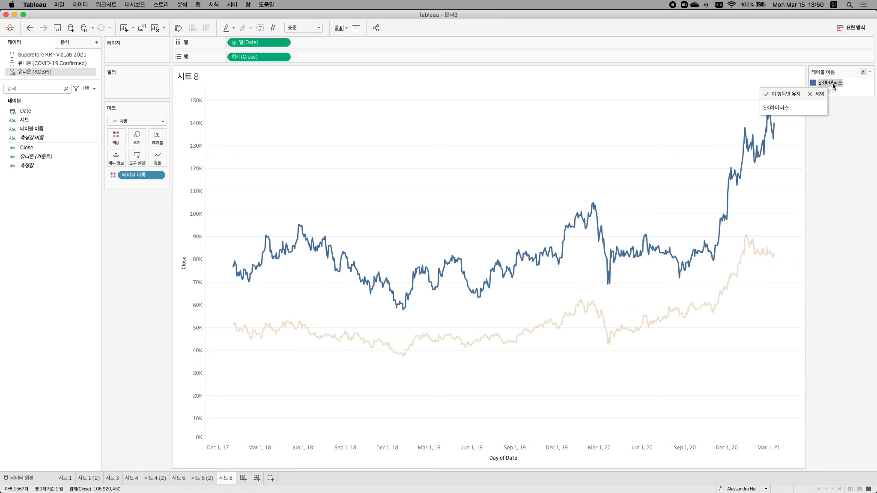
left_click(428, 131)
Try the area (영역) mark type on the Close chart, and set the mark type to line (라인)
left_click(133, 124)
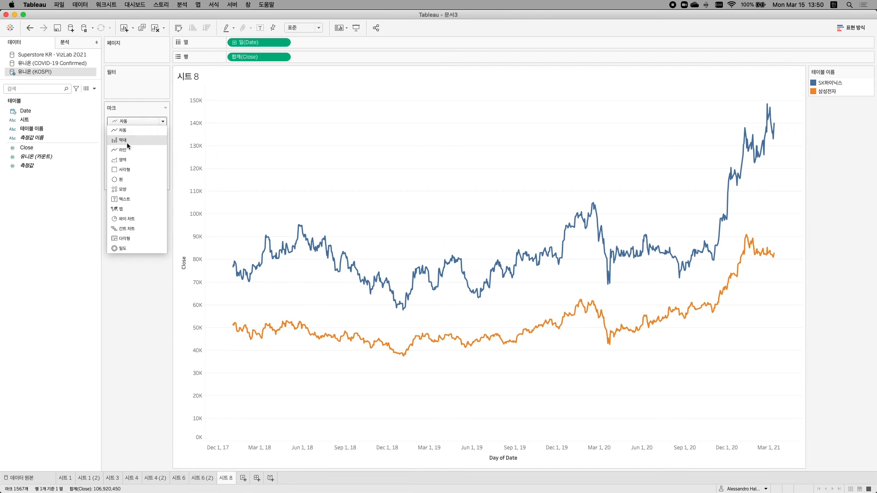
left_click(123, 159)
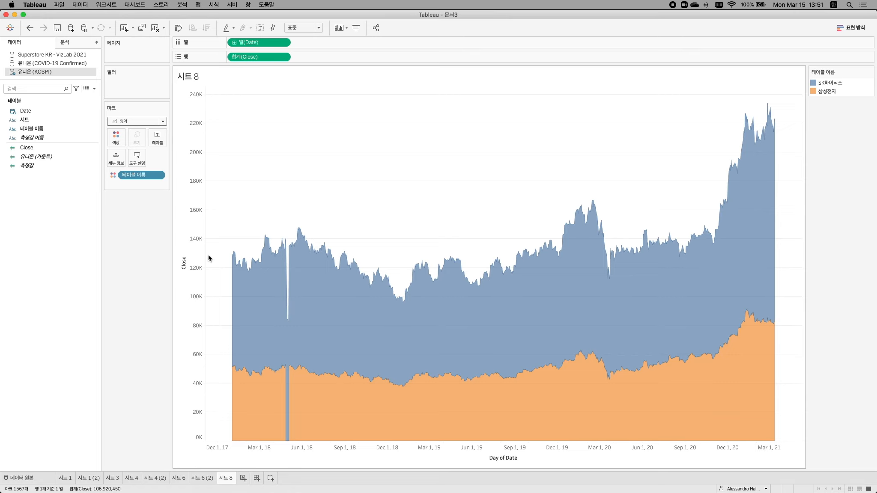
left_click(141, 121)
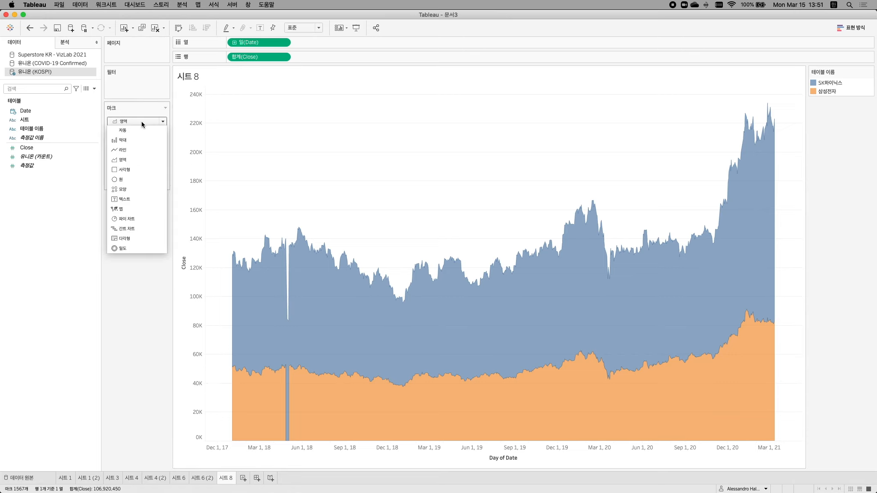
left_click(135, 151)
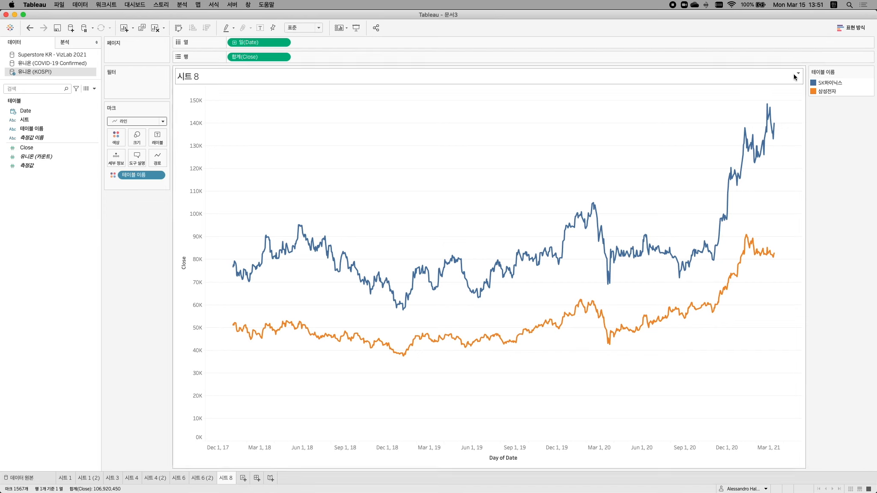
Highlight SK하이닉스 and 삼성전자 one after the other in the daily Close line chart to compare the separate lines
left_click(822, 84)
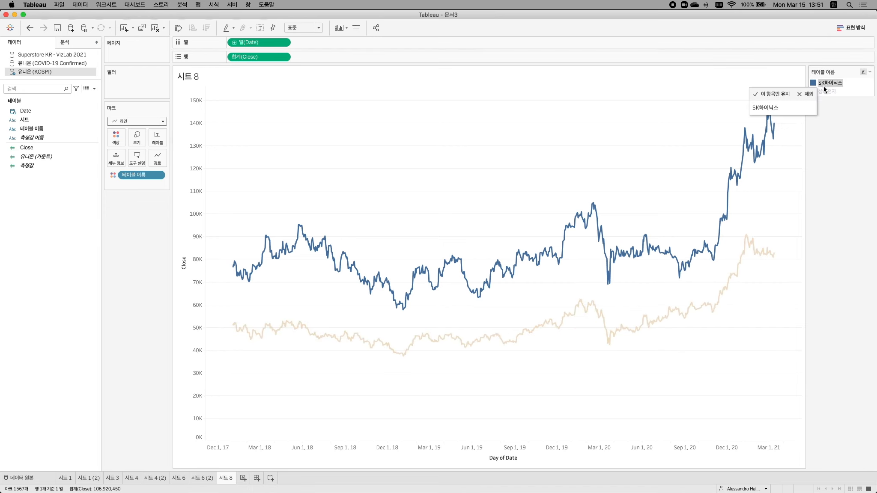
left_click(826, 92)
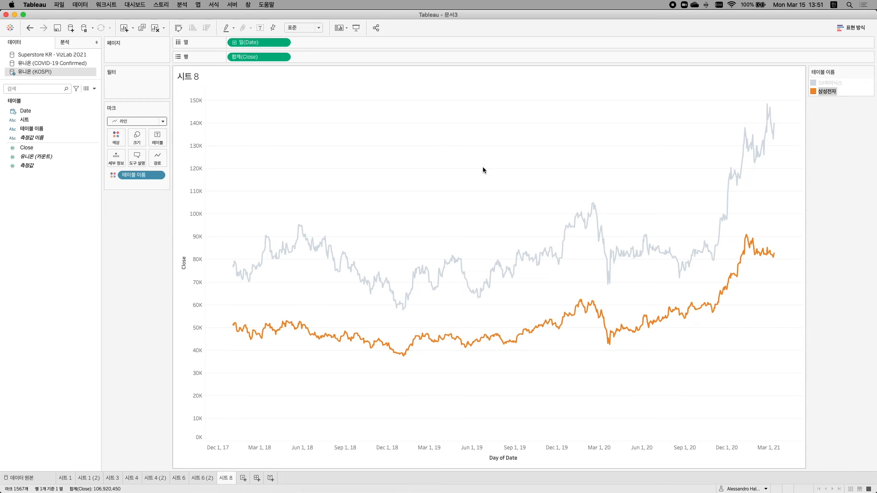
On 시트 6 (2), try the line (라인) mark type for Confirmed Daily by Province, and return the mark type to area (영역)
left_click(202, 477)
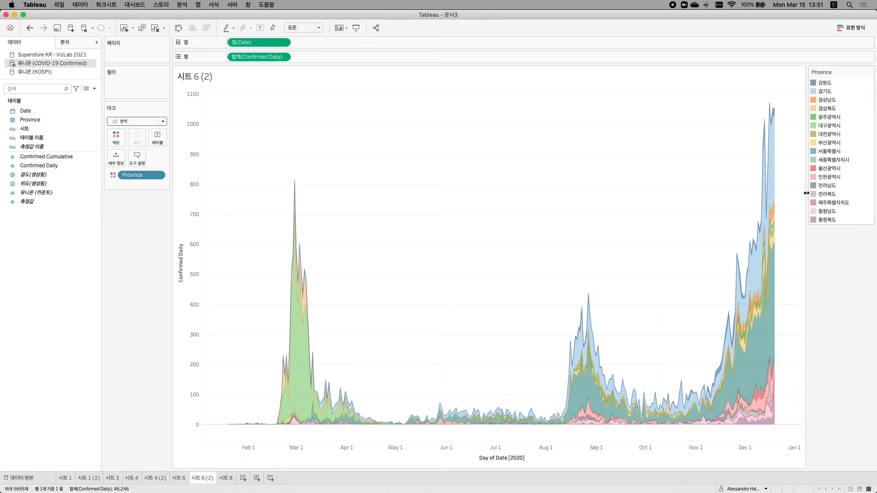
left_click(120, 121)
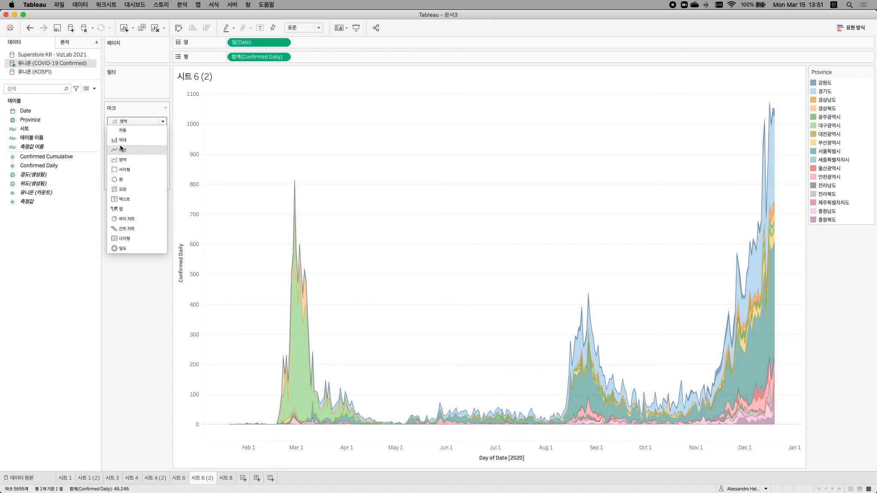
left_click(121, 150)
left_click(131, 122)
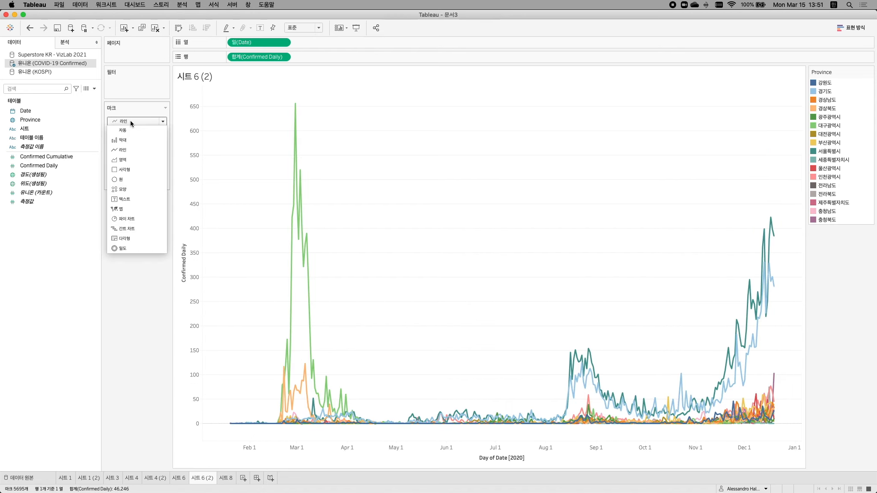
left_click(131, 160)
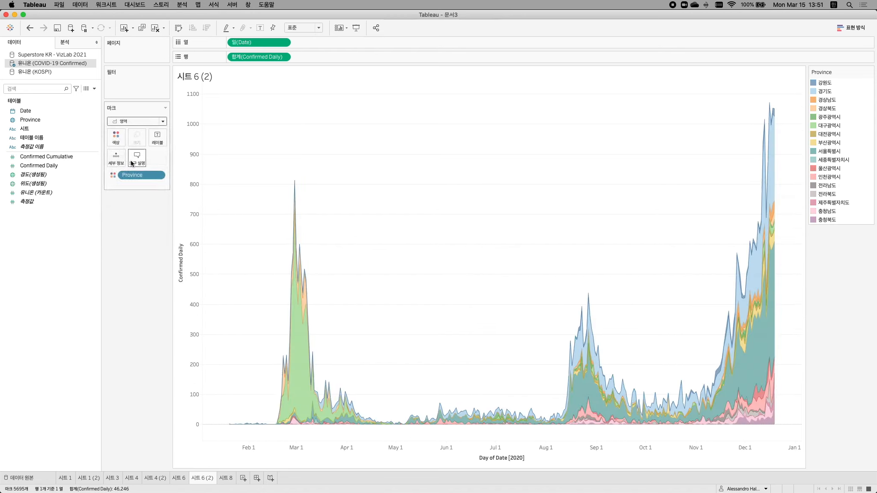